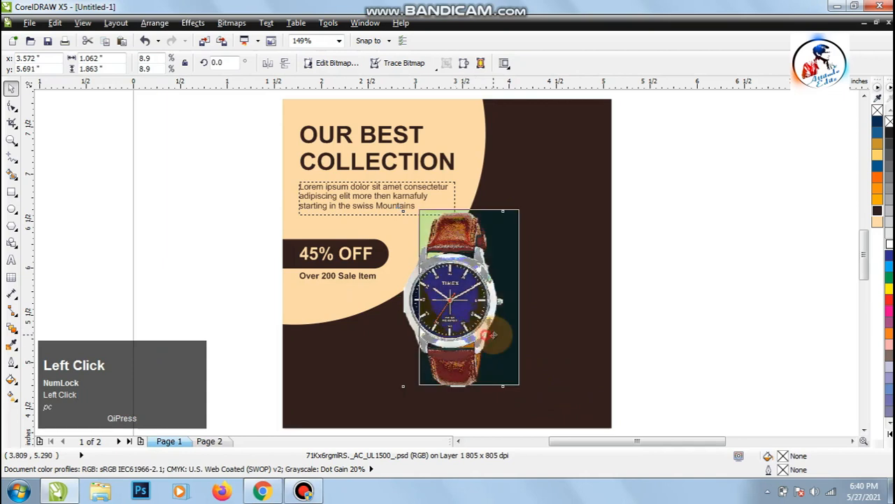
Rotate the watch image 18° about its lower-left corner and reposition it over the edge of the peach circle.
{"action": "left_click_drag", "start_coordinate": [418, 204], "coordinate": [419, 204]}
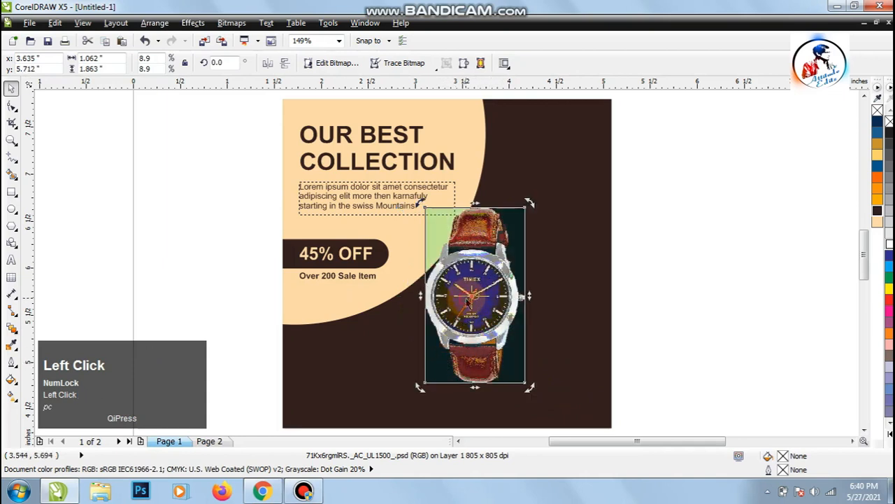
{"action": "mouse_move", "coordinate": [474, 297]}
{"action": "left_mouse_down"}
{"action": "mouse_move", "coordinate": [449, 368]}
{"action": "mouse_move", "coordinate": [424, 382]}
{"action": "left_mouse_up"}
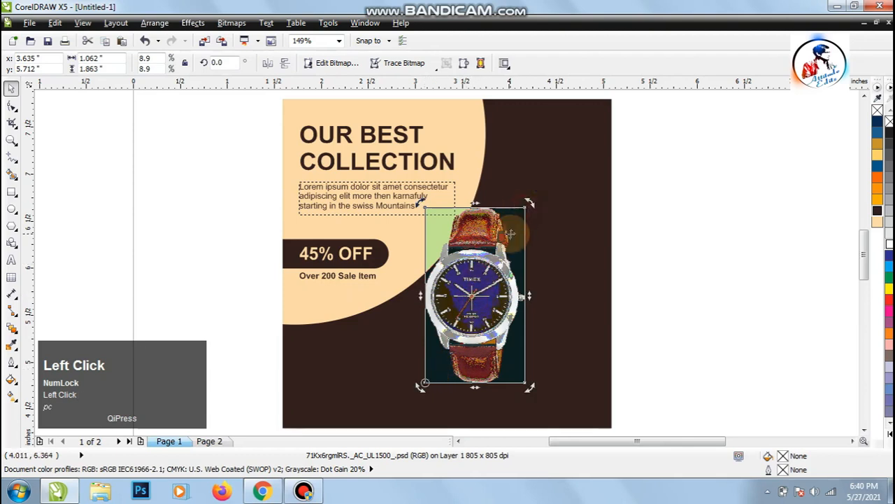
{"action": "left_click_drag", "start_coordinate": [525, 203], "coordinate": [466, 195]}
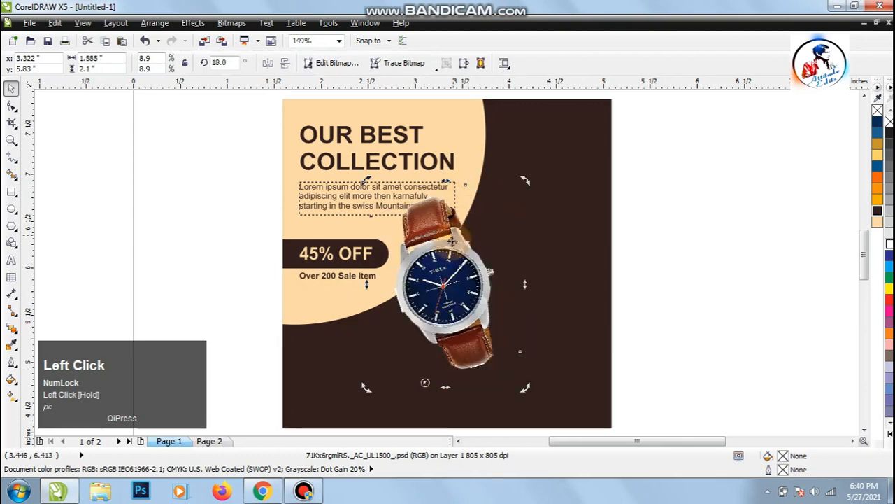
{"action": "left_click_drag", "start_coordinate": [467, 288], "coordinate": [504, 331]}
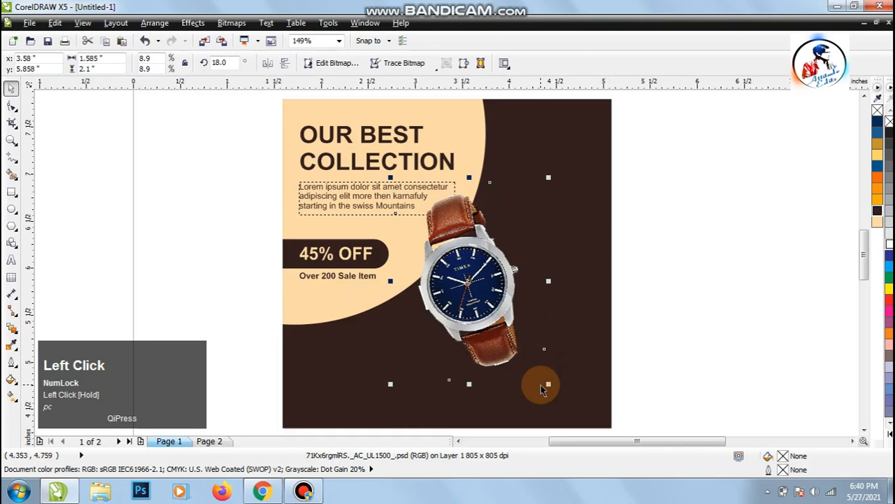
Enlarge the watch image proportionally to about 10.5% scale, then deselect it.
{"action": "left_click_drag", "start_coordinate": [549, 384], "coordinate": [610, 413]}
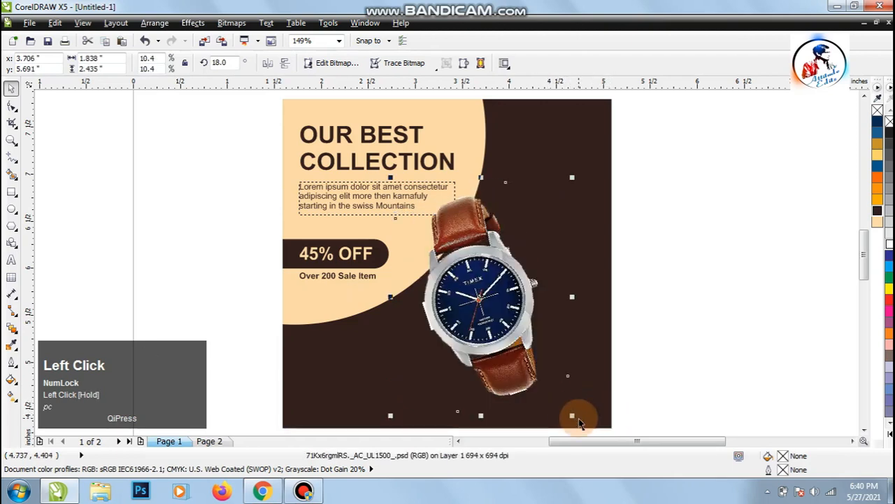
{"action": "left_click_drag", "start_coordinate": [571, 419], "coordinate": [574, 409]}
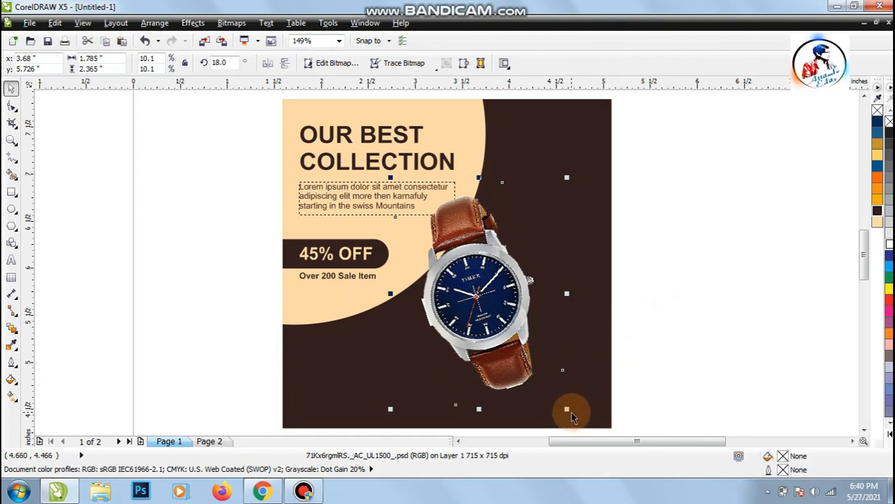
{"action": "left_click_drag", "start_coordinate": [572, 412], "coordinate": [592, 405]}
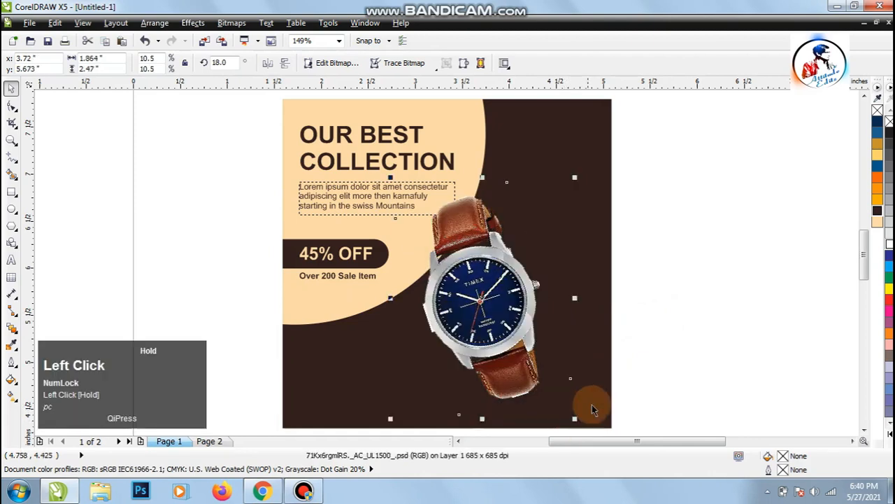
{"action": "left_click", "coordinate": [655, 362]}
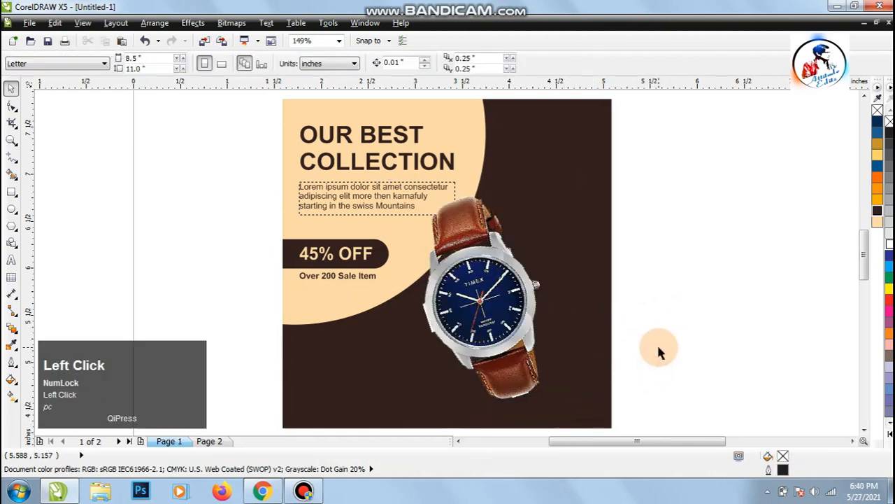
{"action": "left_click", "coordinate": [738, 349]}
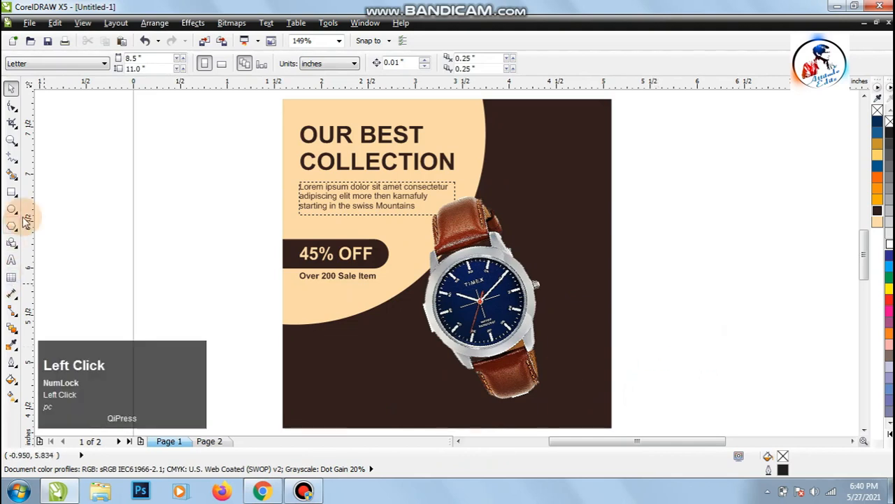
Draw a flat horizontal ellipse about 1.25 in wide and 0.14 in high at the base of the watch strap.
{"action": "left_click", "coordinate": [11, 207]}
{"action": "left_click_drag", "start_coordinate": [451, 392], "coordinate": [568, 400]}
{"action": "left_click", "coordinate": [11, 88]}
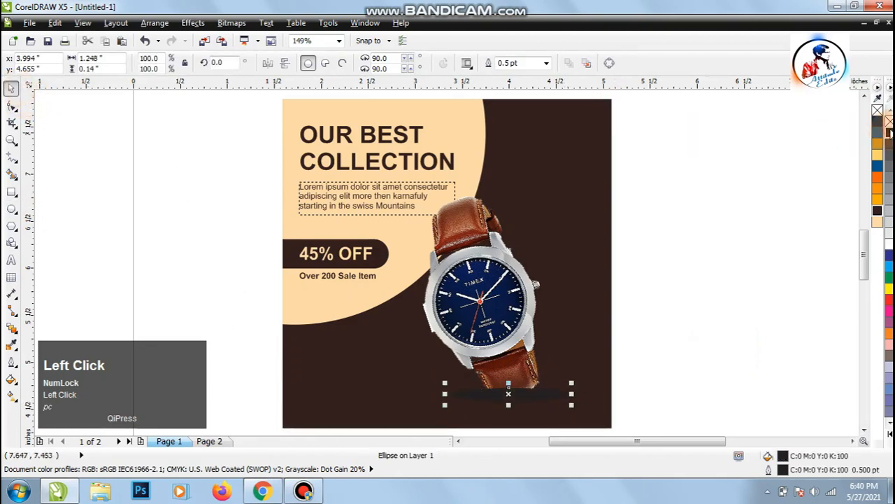
Fill the ellipse under the watch with 60% black and remove its outline.
{"action": "left_click", "coordinate": [890, 202]}
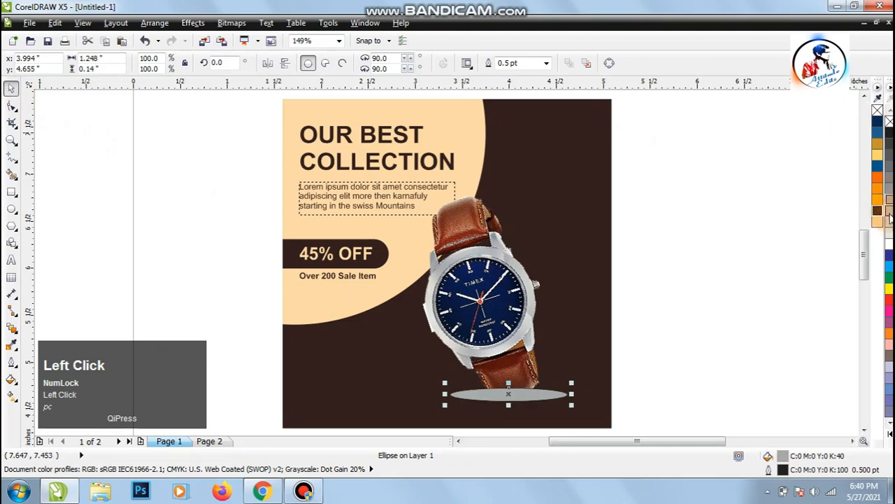
{"action": "left_click", "coordinate": [889, 195]}
{"action": "left_click", "coordinate": [890, 188]}
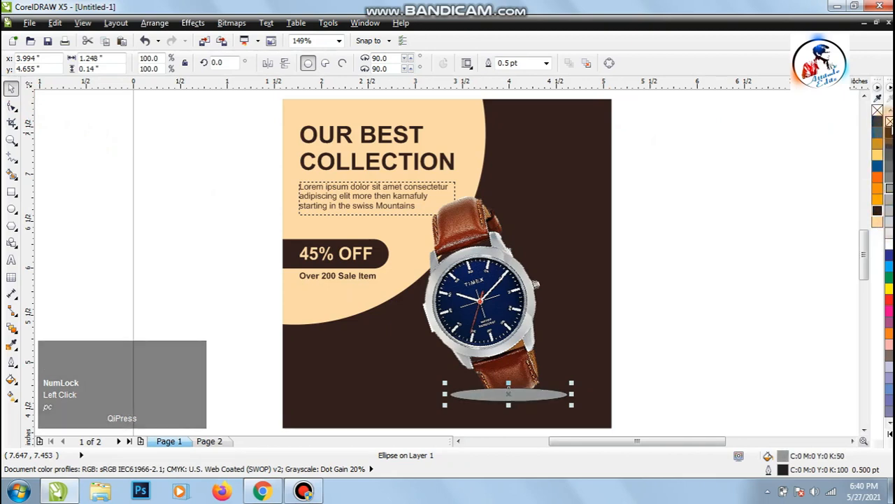
{"action": "right_click", "coordinate": [889, 122]}
{"action": "left_click", "coordinate": [890, 180]}
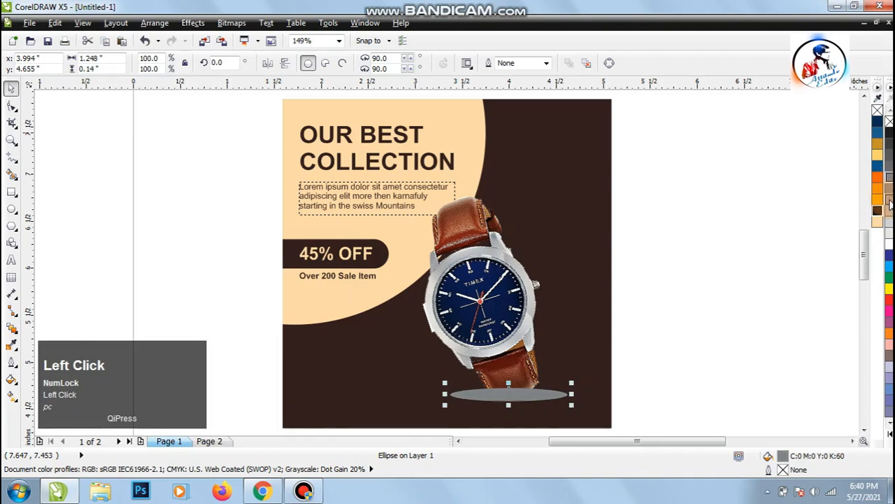
Convert the grey ellipse to a 300 dpi CMYK bitmap.
{"action": "left_click", "coordinate": [266, 24]}
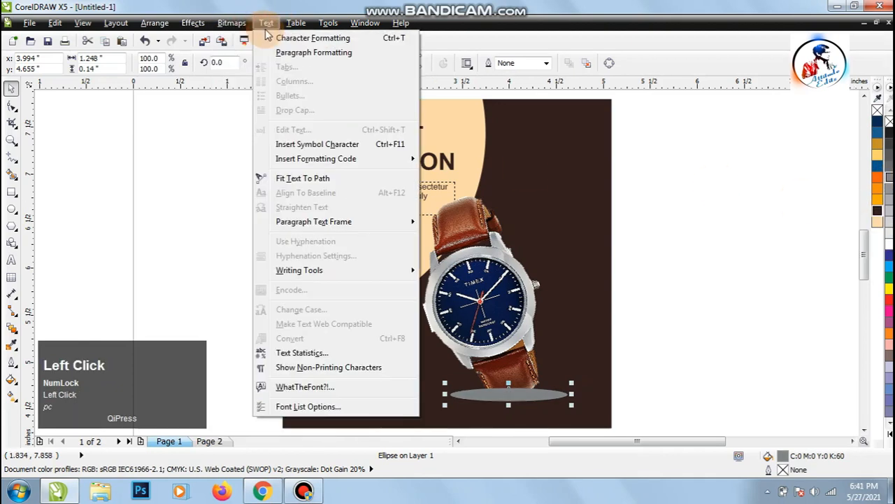
{"action": "left_click", "coordinate": [249, 36]}
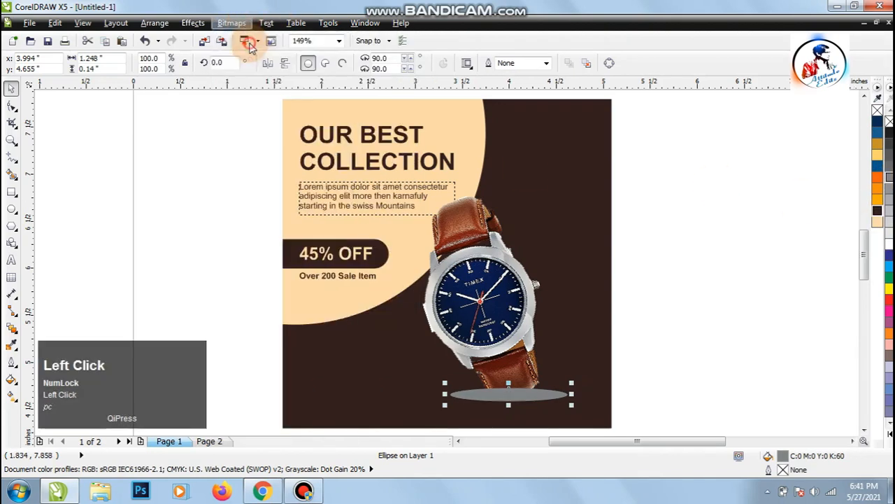
{"action": "left_click", "coordinate": [417, 319]}
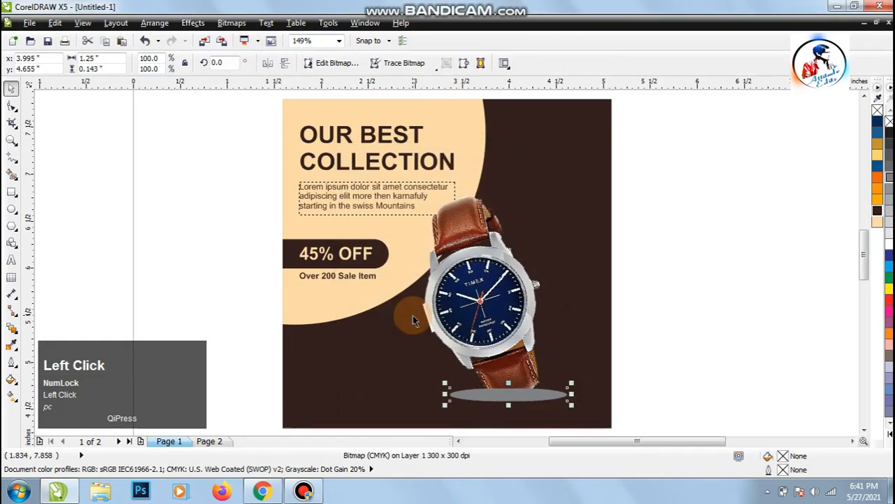
Apply a Gaussian Blur to the ellipse bitmap, adjusting the radius with previews until it becomes a soft glow.
{"action": "left_click", "coordinate": [232, 25]}
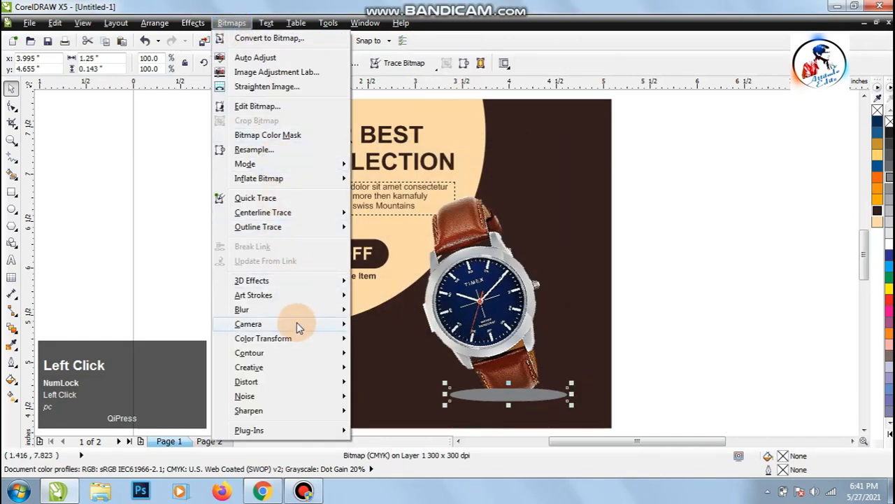
{"action": "mouse_move", "coordinate": [306, 324]}
{"action": "left_click", "coordinate": [329, 309]}
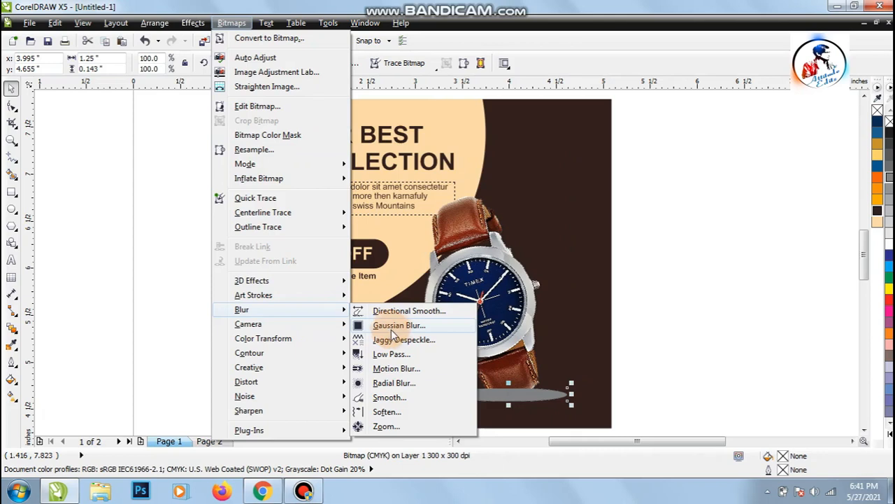
{"action": "left_click", "coordinate": [394, 326]}
{"action": "left_click_drag", "start_coordinate": [456, 192], "coordinate": [606, 133]}
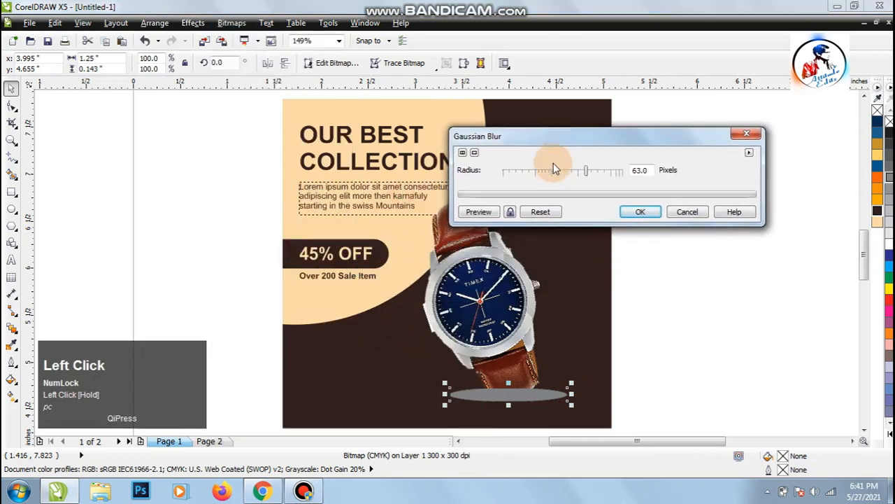
{"action": "left_click_drag", "start_coordinate": [539, 177], "coordinate": [526, 176]}
{"action": "left_click", "coordinate": [486, 216]}
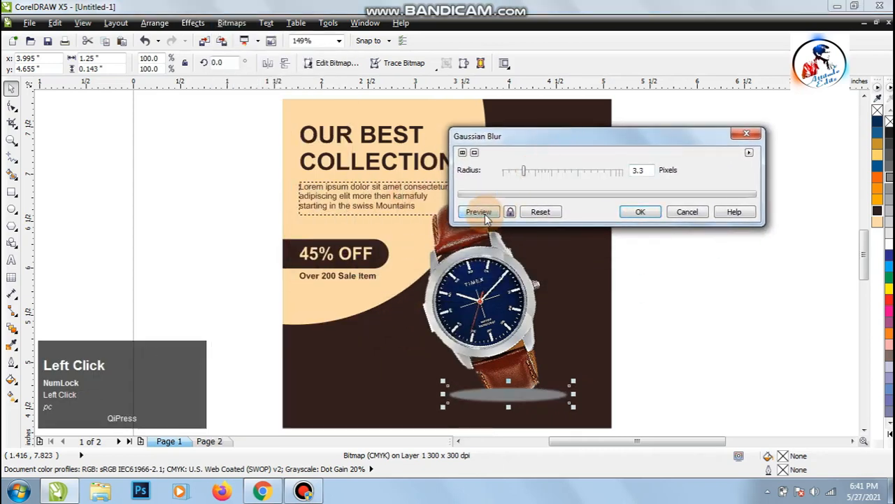
{"action": "left_click", "coordinate": [536, 179]}
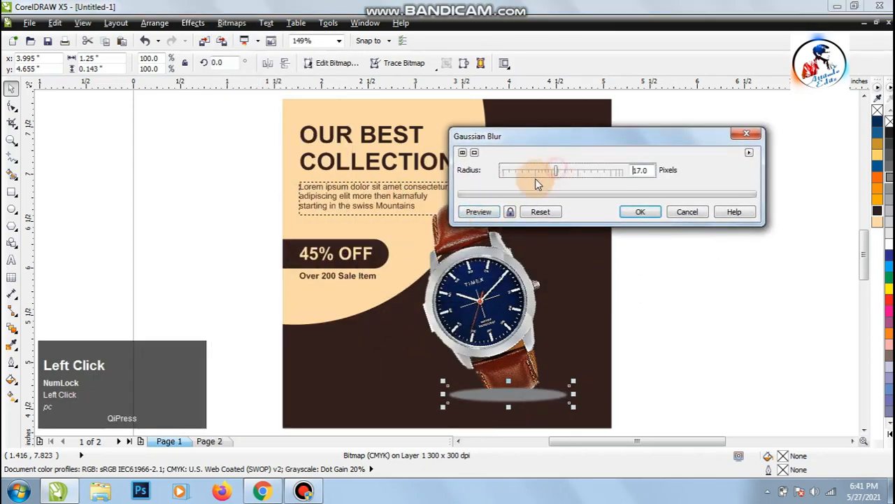
{"action": "left_click_drag", "start_coordinate": [555, 171], "coordinate": [576, 171]}
{"action": "left_click", "coordinate": [489, 212]}
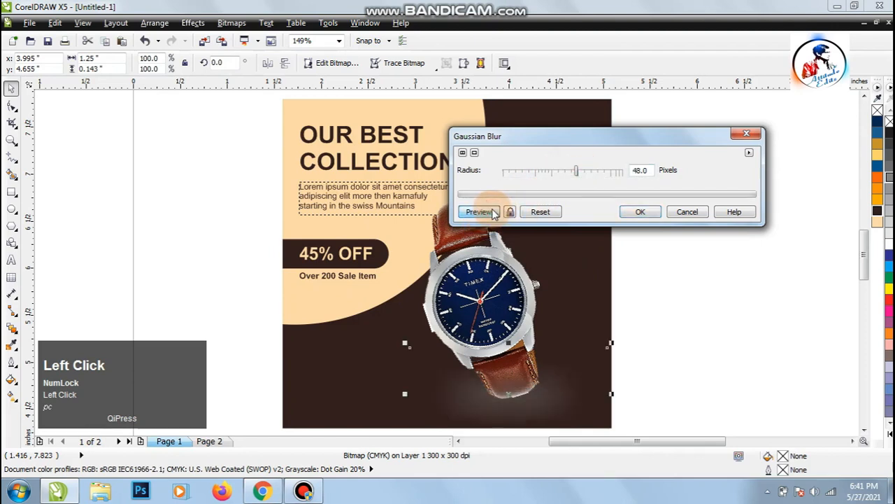
{"action": "left_click_drag", "start_coordinate": [570, 177], "coordinate": [562, 175]}
{"action": "left_click", "coordinate": [491, 211]}
{"action": "left_click", "coordinate": [636, 211]}
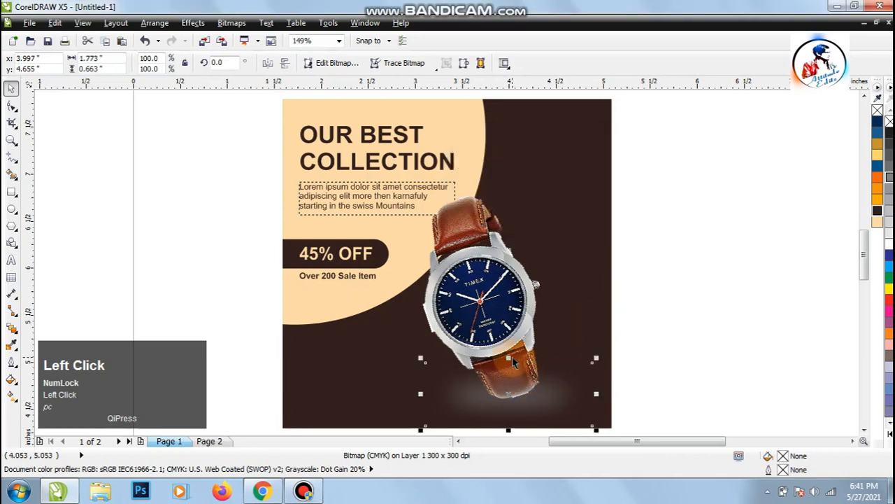
Flatten the blurred ellipse to about 0.195 in high and narrow it to about 1.39 in wide beneath the strap.
{"action": "left_click_drag", "start_coordinate": [509, 358], "coordinate": [518, 396]}
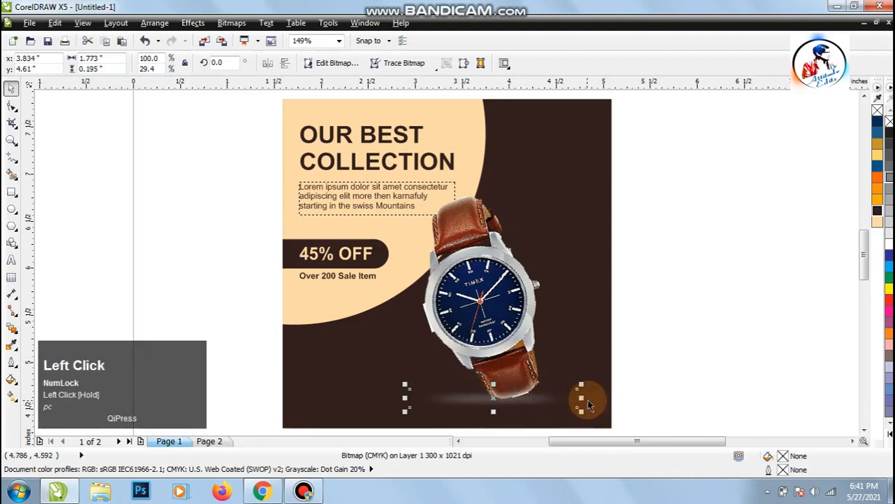
{"action": "left_click_drag", "start_coordinate": [581, 397], "coordinate": [530, 399]}
{"action": "left_click", "coordinate": [499, 311], "text": "shift"}
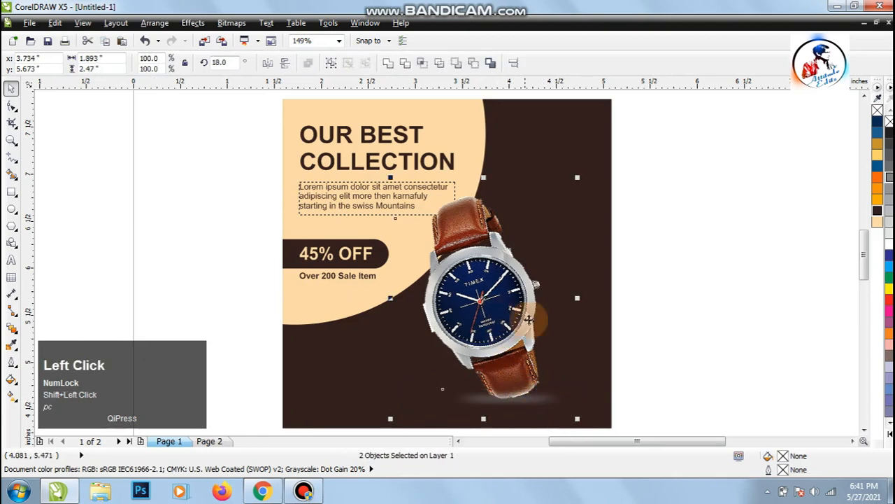
{"action": "left_click", "coordinate": [658, 307]}
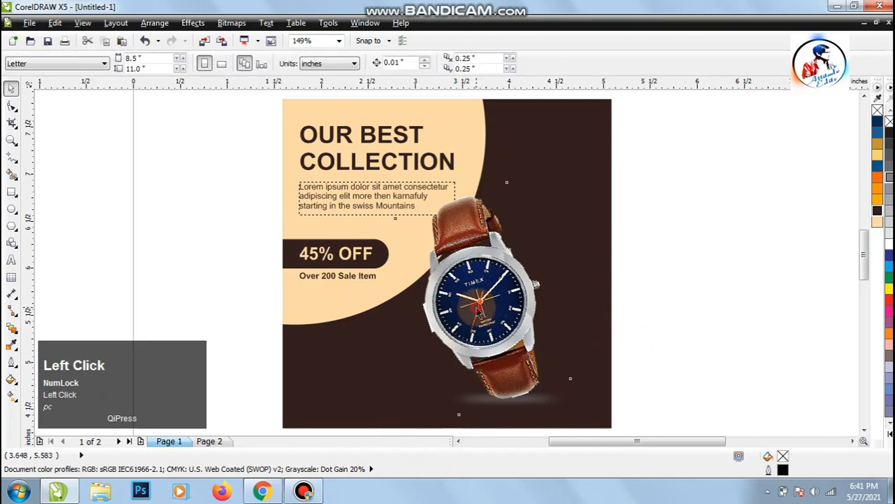
Change the stacking order of the watch image so it lies in front of the blurred ellipse.
{"action": "left_click", "coordinate": [479, 306]}
{"action": "right_click", "coordinate": [470, 307]}
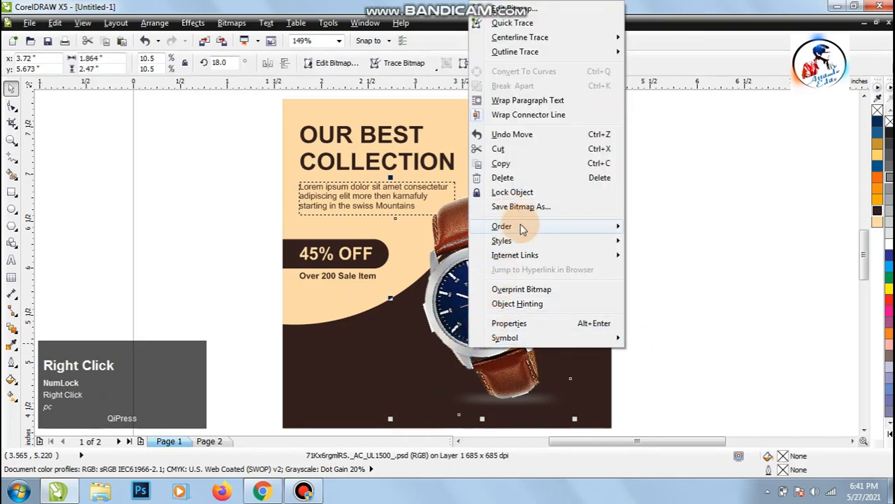
{"action": "mouse_move", "coordinate": [522, 228]}
{"action": "left_click", "coordinate": [664, 91]}
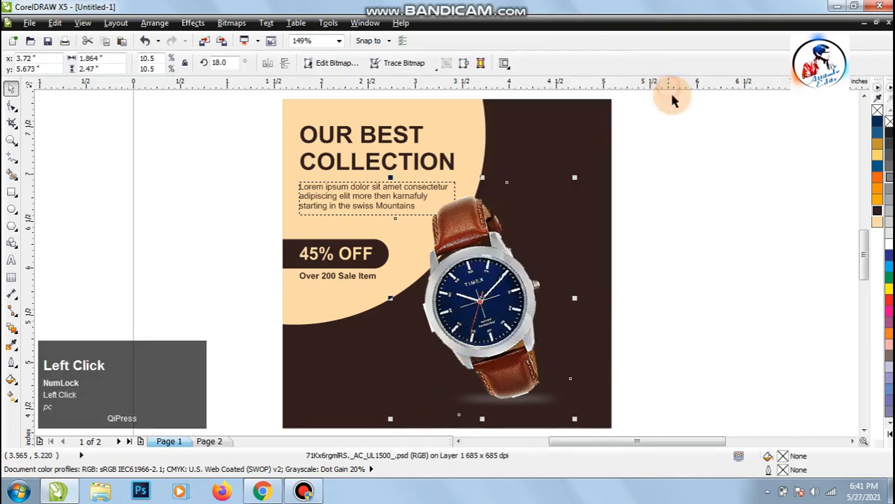
{"action": "left_click", "coordinate": [711, 277]}
Nudge the blurred ellipse to about X 3.997 in, Y 4.63 in under the watch strap.
{"action": "left_click", "coordinate": [531, 401]}
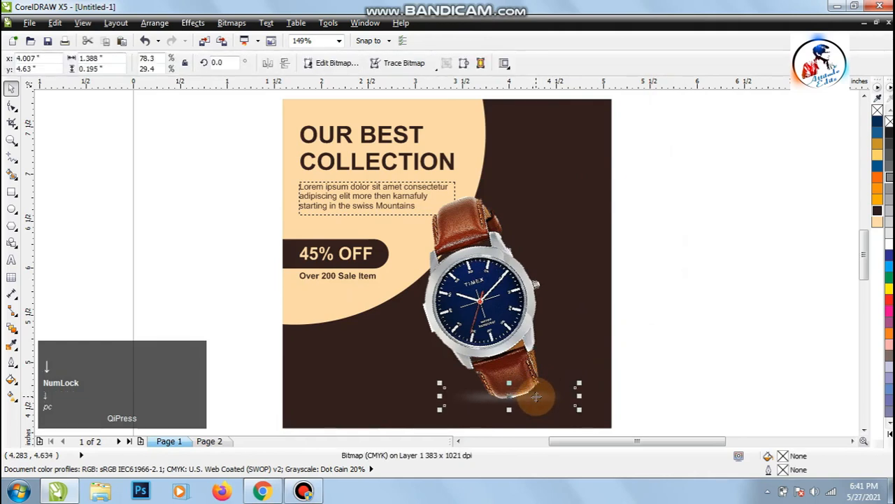
{"action": "key", "text": "Left"}
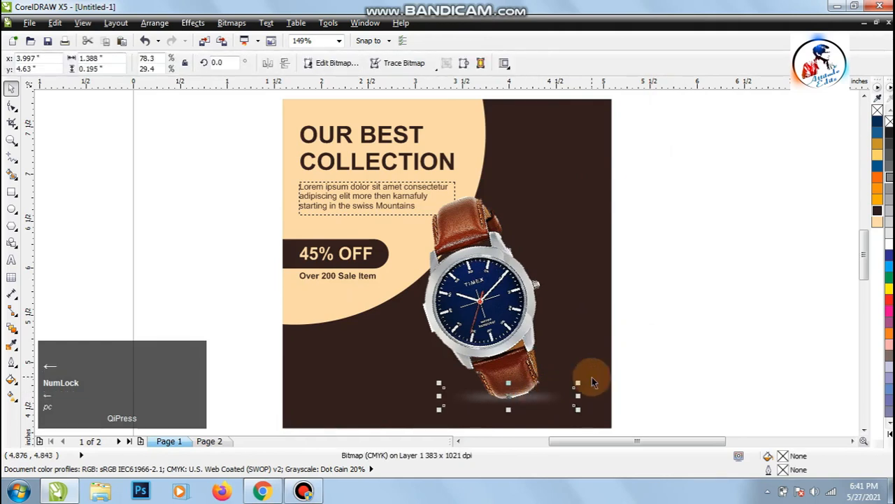
{"action": "left_click", "coordinate": [652, 351]}
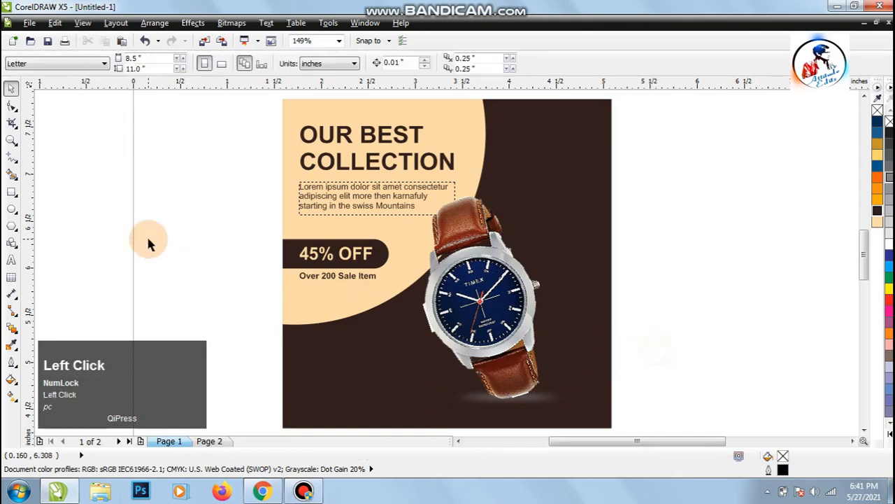
Draw a rectangle about 1.02 × 0.32 in beside the page and round its corners fully to 0.16 in.
{"action": "left_click", "coordinate": [12, 191]}
{"action": "left_click_drag", "start_coordinate": [112, 252], "coordinate": [191, 279]}
{"action": "left_click", "coordinate": [12, 86]}
{"action": "left_click", "coordinate": [12, 107]}
{"action": "left_click", "coordinate": [114, 258]}
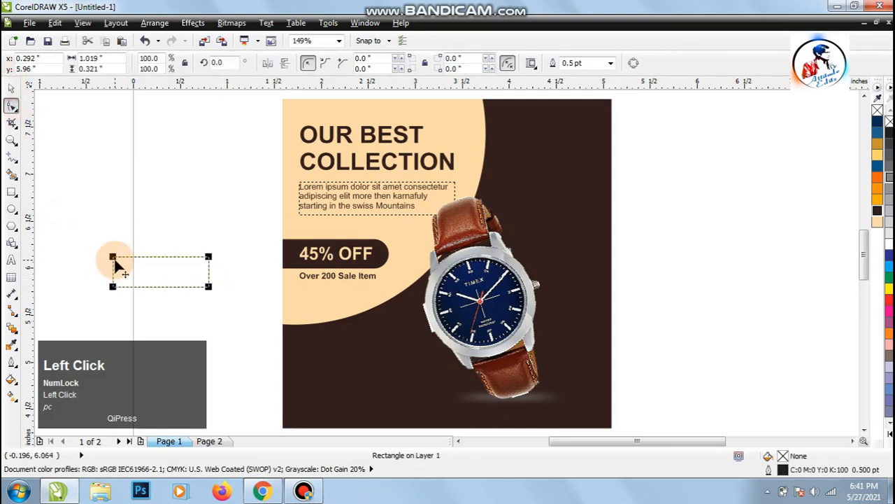
{"action": "left_click_drag", "start_coordinate": [113, 257], "coordinate": [108, 289]}
{"action": "left_click", "coordinate": [11, 86]}
Place the rounded rectangle in the poster's lower-left area and fill it with the peach colour #FDDBAB.
{"action": "left_click_drag", "start_coordinate": [152, 269], "coordinate": [346, 371]}
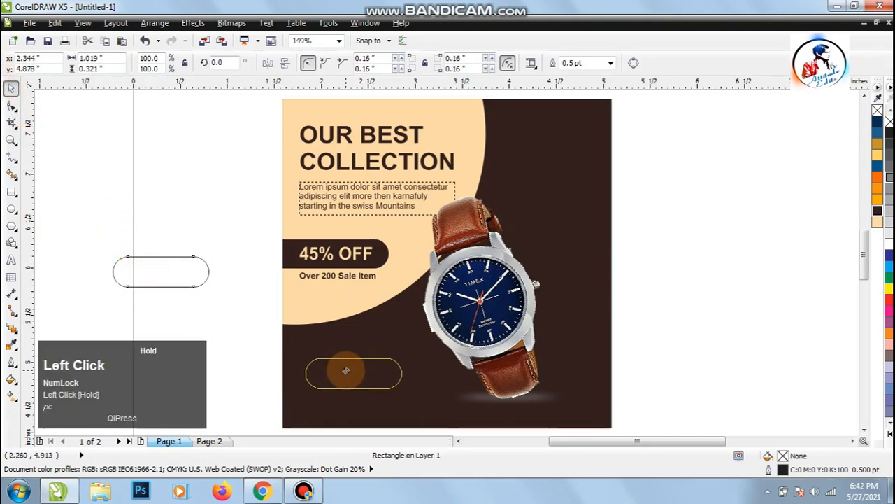
{"action": "left_click_drag", "start_coordinate": [345, 370], "coordinate": [345, 371]}
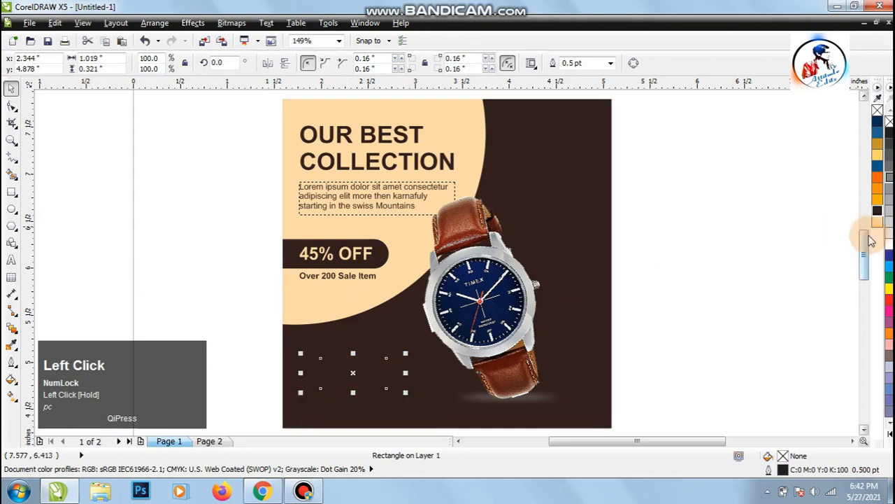
{"action": "left_click", "coordinate": [878, 222]}
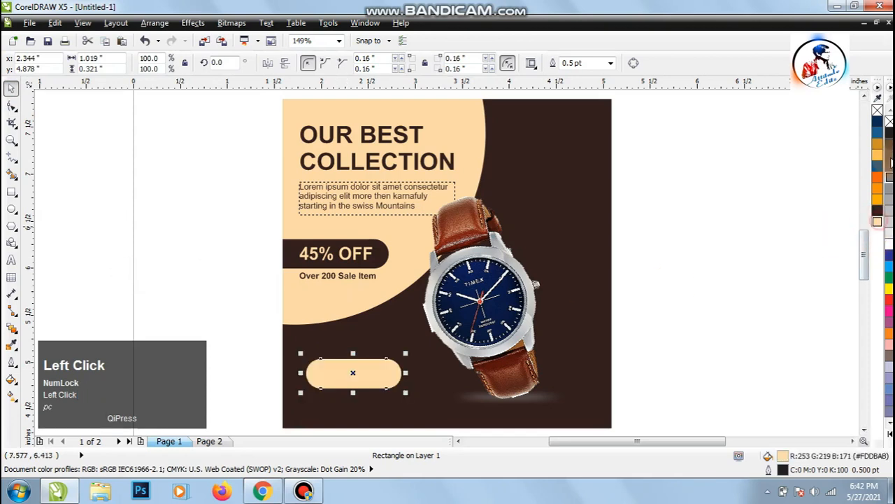
Remove the rounded rectangle's outline and reshape it to about 1.08 × 0.27 in, making it wider and flatter.
{"action": "right_click", "coordinate": [889, 124]}
{"action": "left_click", "coordinate": [776, 294]}
{"action": "key", "text": "z"}
{"action": "left_click_drag", "start_coordinate": [253, 300], "coordinate": [632, 400]}
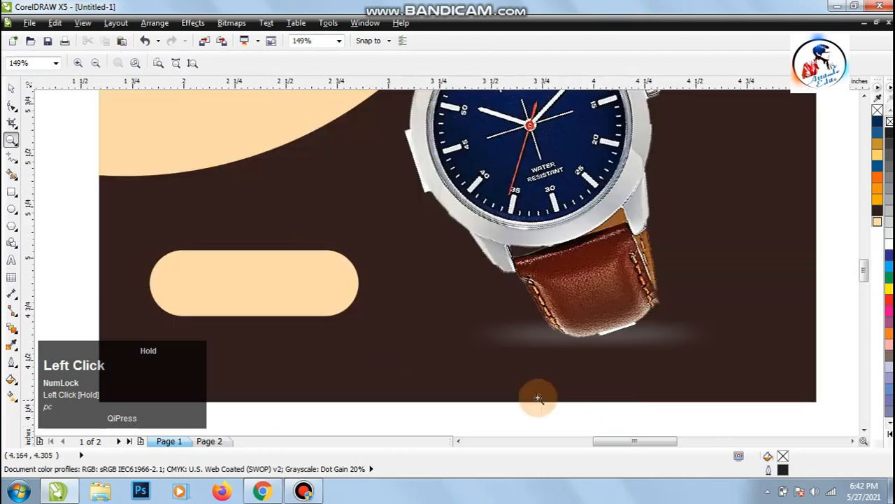
{"action": "left_click", "coordinate": [11, 87]}
{"action": "left_click", "coordinate": [254, 299]}
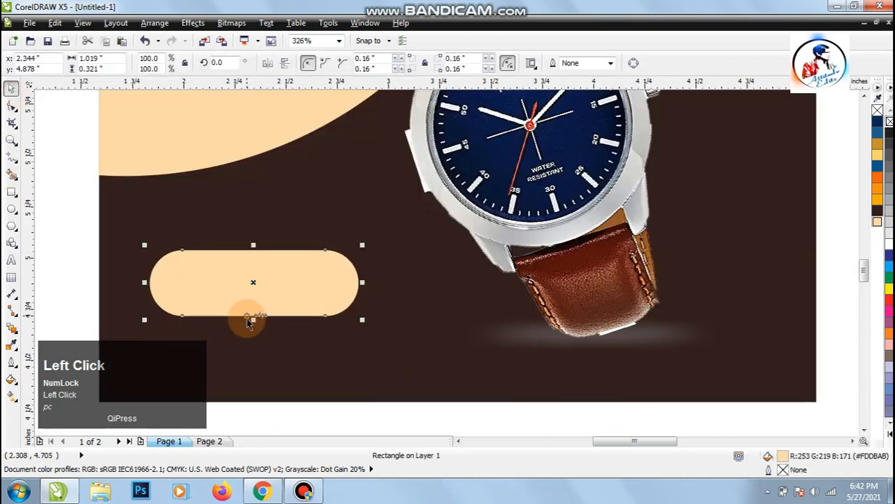
{"action": "left_click_drag", "start_coordinate": [253, 319], "coordinate": [253, 310]}
{"action": "mouse_move", "coordinate": [369, 284]}
{"action": "left_mouse_down"}
{"action": "mouse_move", "coordinate": [367, 273]}
{"action": "mouse_move", "coordinate": [380, 272]}
{"action": "left_mouse_up"}
{"action": "left_click_drag", "start_coordinate": [285, 287], "coordinate": [286, 294]}
{"action": "left_click", "coordinate": [92, 242]}
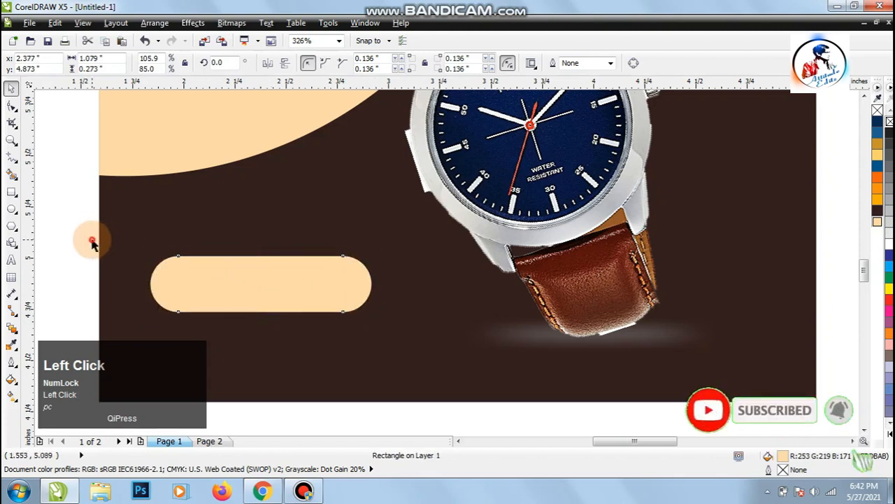
Add the text "ORDER NOW" in bold Arial over the rounded rectangle and fill it with dark brown #321E1D.
{"action": "left_click", "coordinate": [11, 259]}
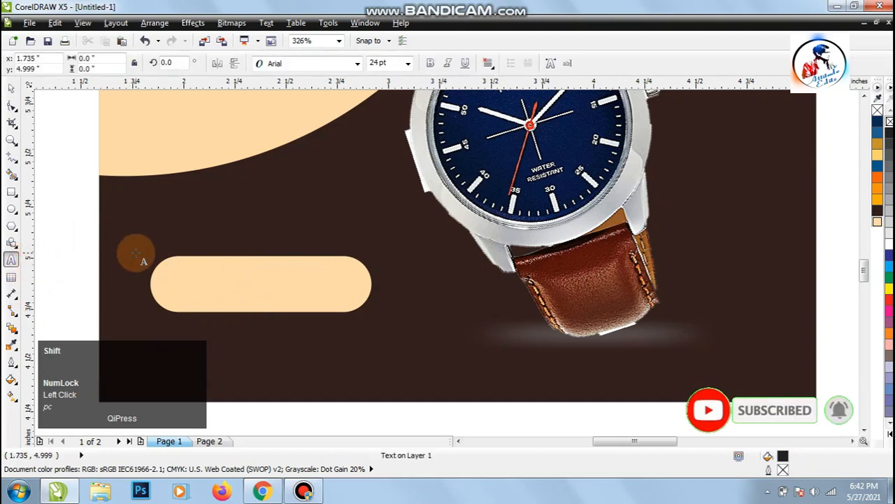
{"action": "left_click", "coordinate": [136, 253]}
{"action": "type", "text": "ORDER "}
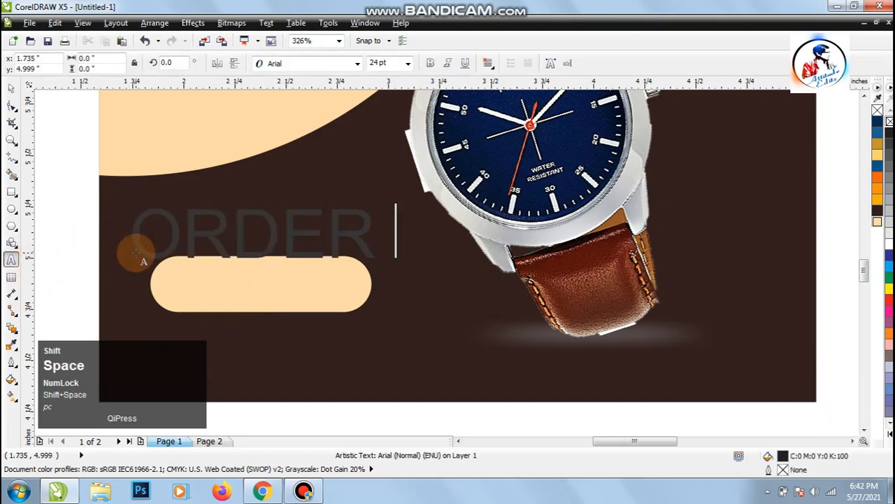
{"action": "type", "text": "NOW"}
{"action": "left_click", "coordinate": [16, 92]}
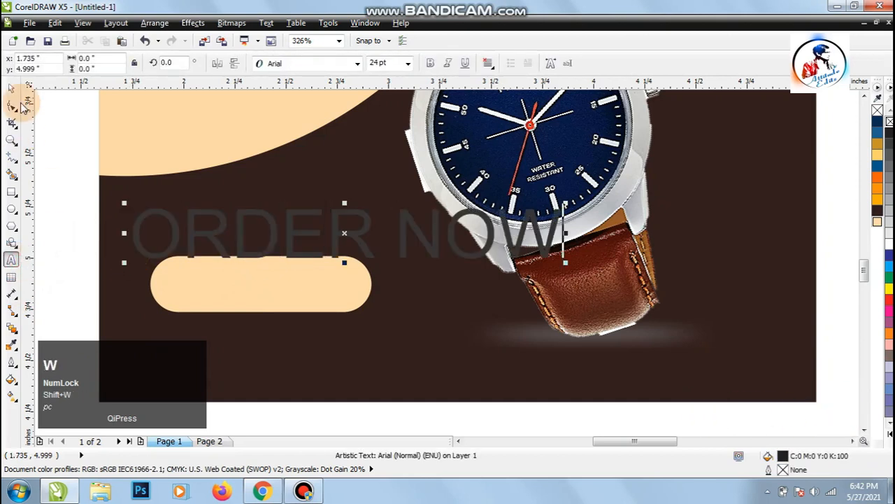
{"action": "left_click", "coordinate": [430, 63]}
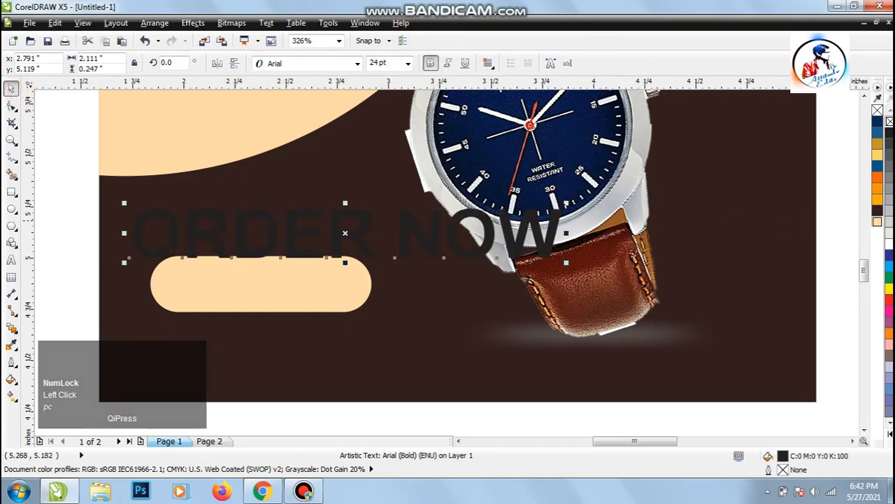
{"action": "left_click", "coordinate": [878, 215]}
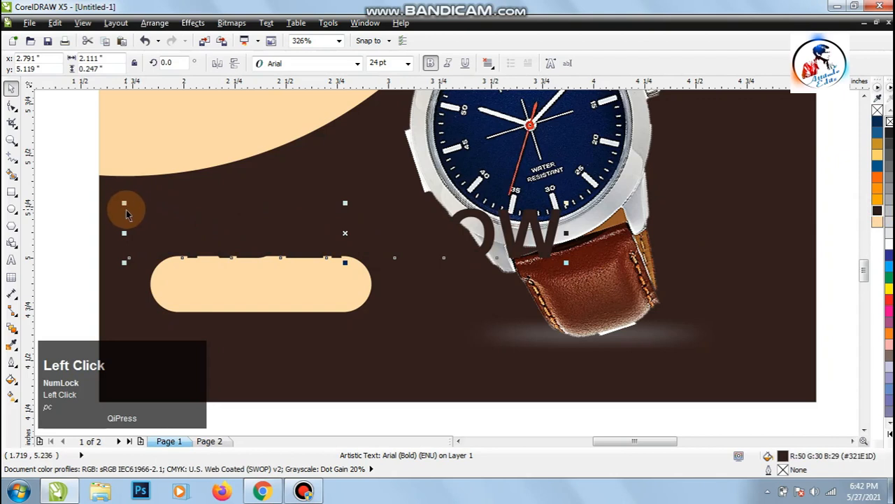
Scale the ORDER NOW text down to about 16 pt and centre it on the peach rounded rectangle.
{"action": "left_click_drag", "start_coordinate": [123, 203], "coordinate": [186, 216]}
{"action": "left_click", "coordinate": [219, 288], "text": "shift"}
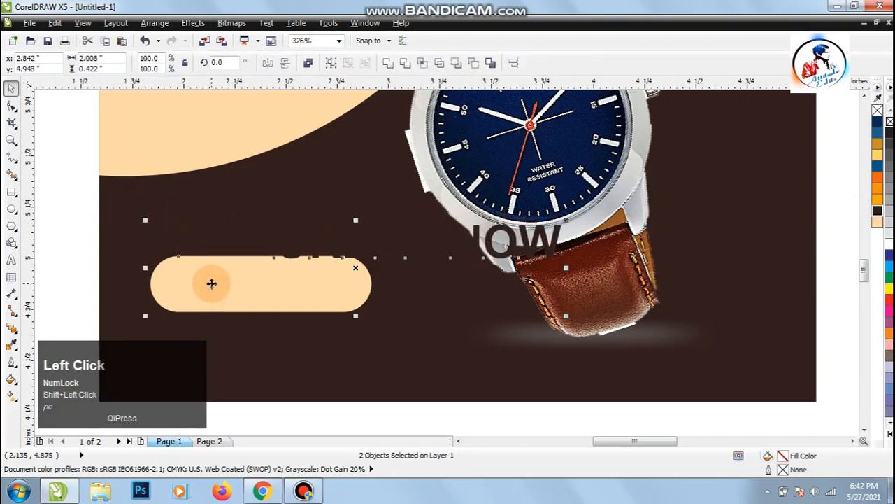
{"action": "key", "text": "c"}
{"action": "key", "text": "e"}
{"action": "left_click", "coordinate": [67, 260]}
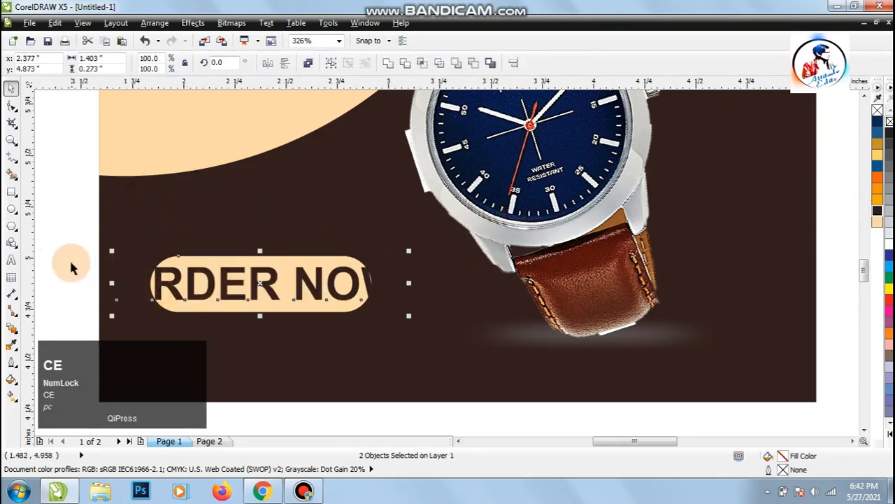
Set the font size of the ORDER NOW text to 10 pt.
{"action": "left_click", "coordinate": [190, 295]}
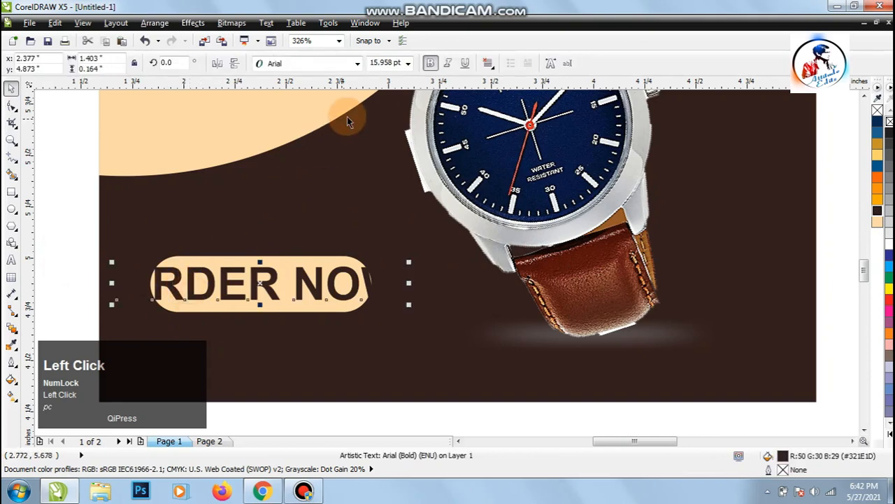
{"action": "left_click", "coordinate": [385, 61]}
{"action": "key", "text": "ctrl+a"}
{"action": "type", "text": "10"}
{"action": "key", "text": "Return"}
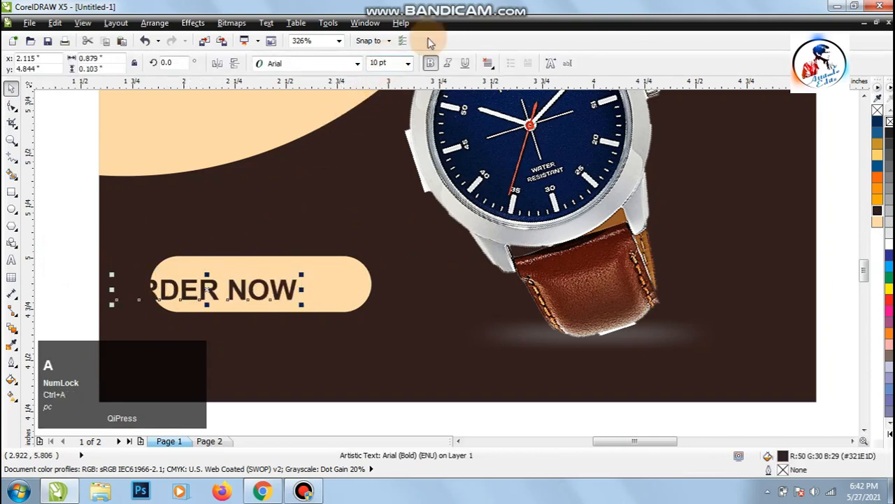
Align the ORDER NOW text horizontally and vertically to the centre of the peach rounded rectangle.
{"action": "left_click", "coordinate": [340, 270], "text": "shift"}
{"action": "key", "text": "e"}
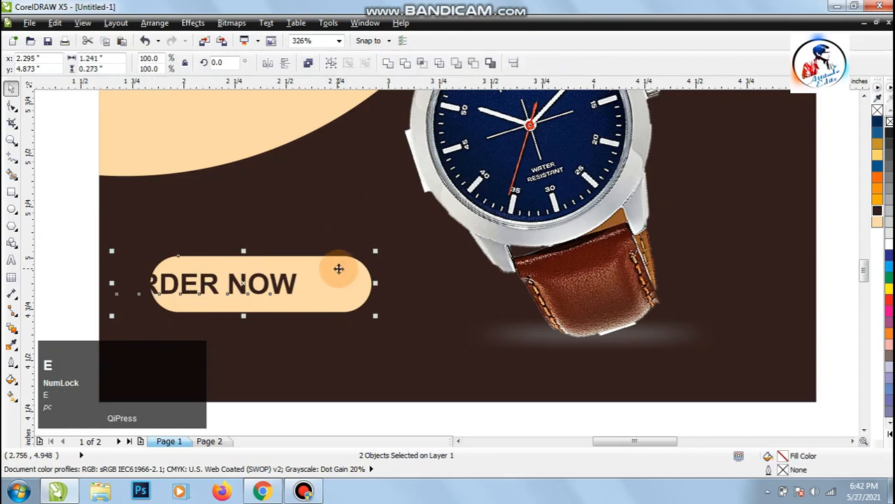
{"action": "key", "text": "c"}
{"action": "key", "text": "e"}
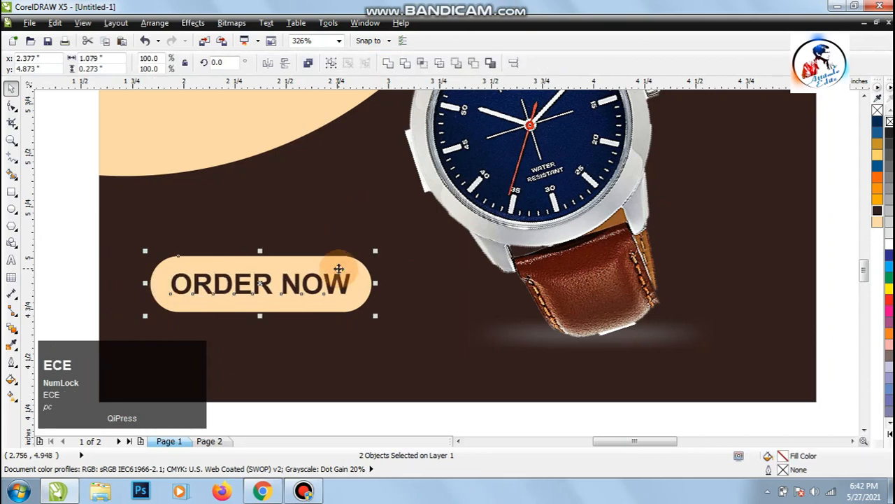
{"action": "left_click", "coordinate": [73, 261]}
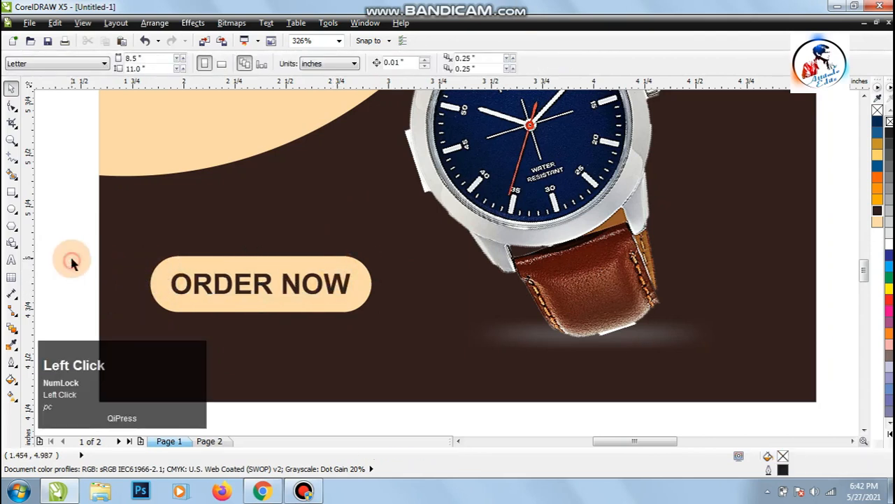
{"action": "key", "text": "F4"}
{"action": "left_click", "coordinate": [162, 278]}
{"action": "left_click", "coordinate": [11, 260]}
{"action": "left_click", "coordinate": [395, 400]}
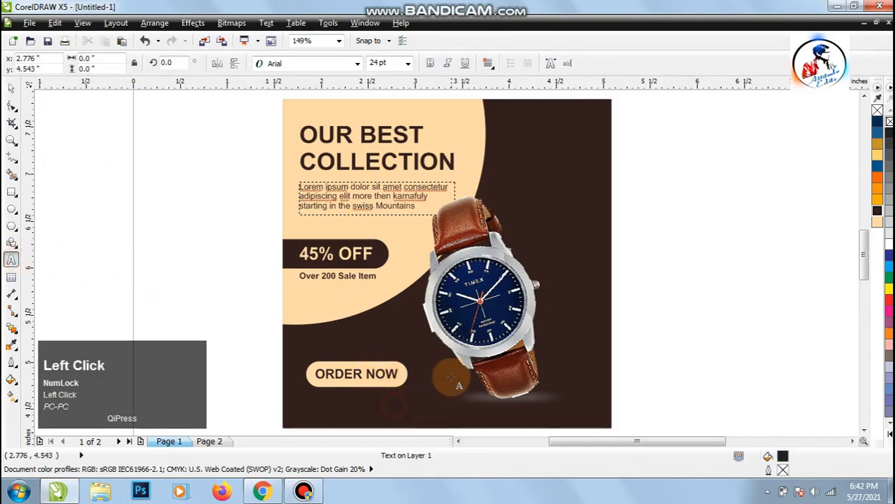
{"action": "type", "text": "WW"}
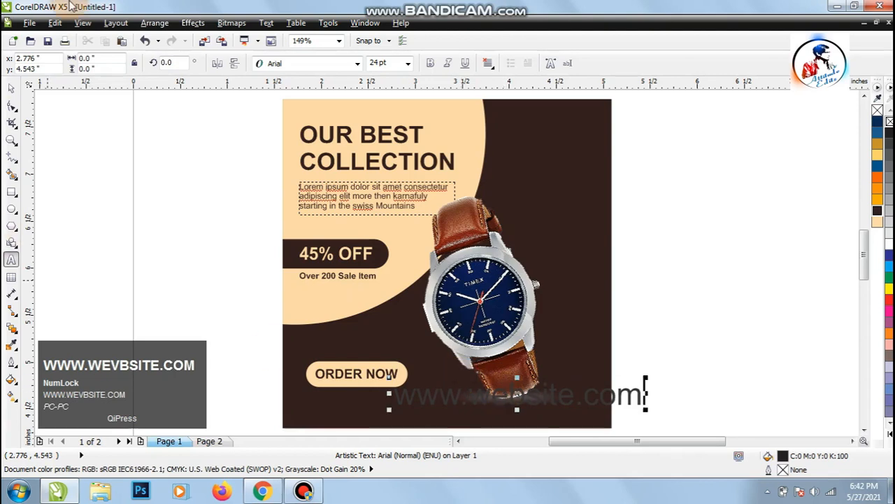
Set the font size of the website address text to 10 pt.
{"action": "left_click", "coordinate": [16, 90]}
{"action": "left_click", "coordinate": [382, 63]}
{"action": "key", "text": "ctrl+a"}
{"action": "type", "text": "10"}
{"action": "key", "text": "Return"}
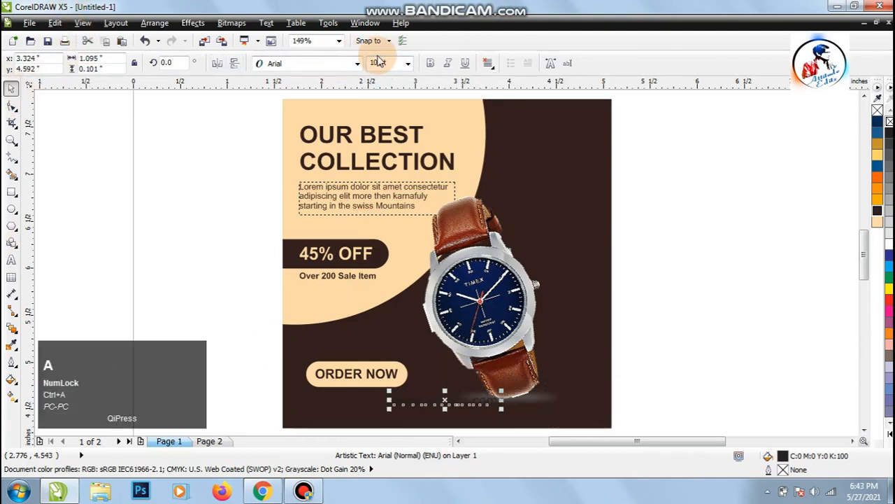
Move the website text to the poster's lower-right corner, about X 4.373 in, Y 4.488 in, and fill it with peach #FDDBAB.
{"action": "left_click_drag", "start_coordinate": [462, 402], "coordinate": [558, 396]}
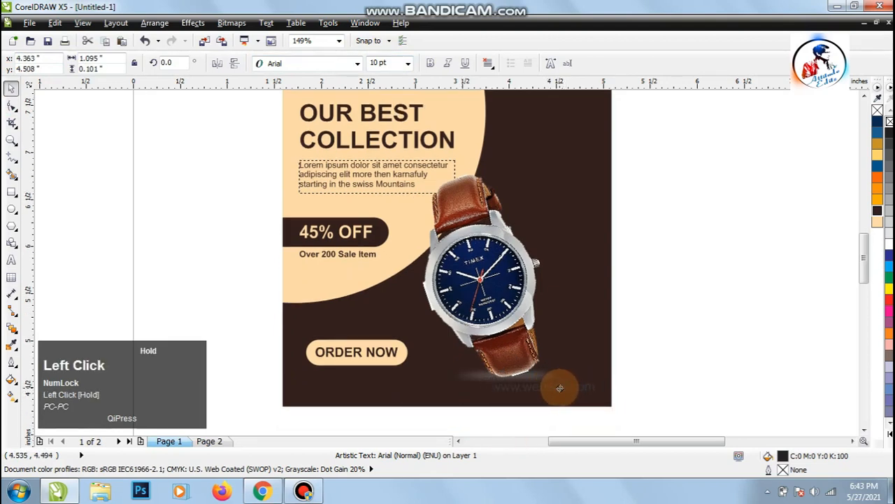
{"action": "left_click_drag", "start_coordinate": [560, 387], "coordinate": [559, 388]}
{"action": "key", "text": "Down"}
{"action": "key", "text": "Down"}
{"action": "key", "text": "Right"}
{"action": "left_click", "coordinate": [878, 222]}
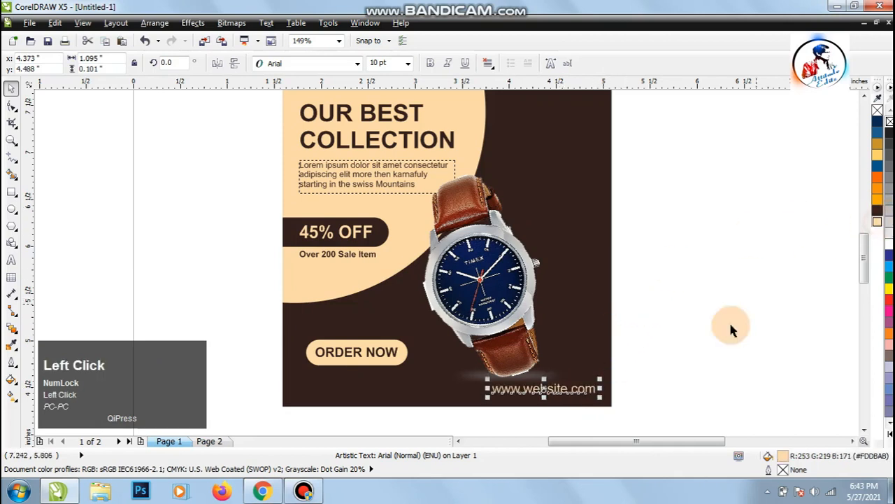
{"action": "left_click", "coordinate": [649, 410]}
Select the watch image together with the blurred ellipse beneath it and nudge both up to about Y 5.723 in.
{"action": "left_click", "coordinate": [506, 344]}
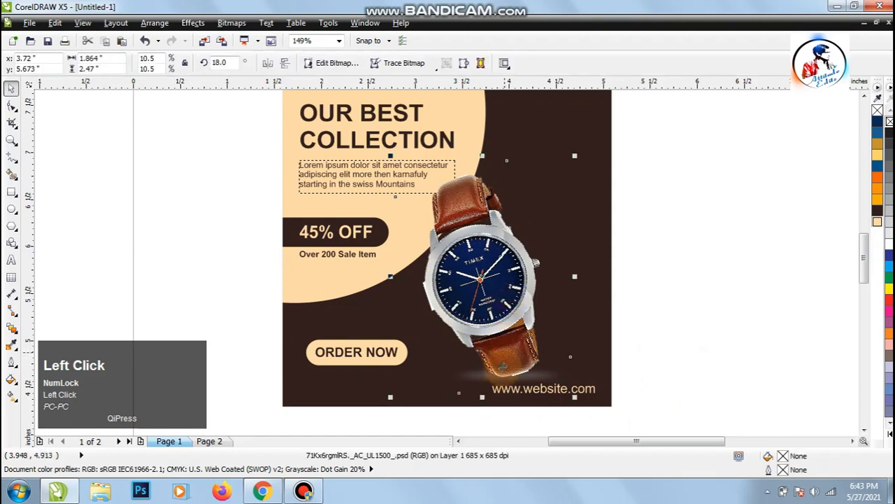
{"action": "left_click_drag", "start_coordinate": [699, 324], "coordinate": [430, 389]}
{"action": "left_click", "coordinate": [473, 275], "text": "shift"}
{"action": "key", "text": "Up"}
{"action": "key", "text": "Up"}
{"action": "key", "text": "Up"}
{"action": "key", "text": "Up"}
{"action": "key", "text": "Up"}
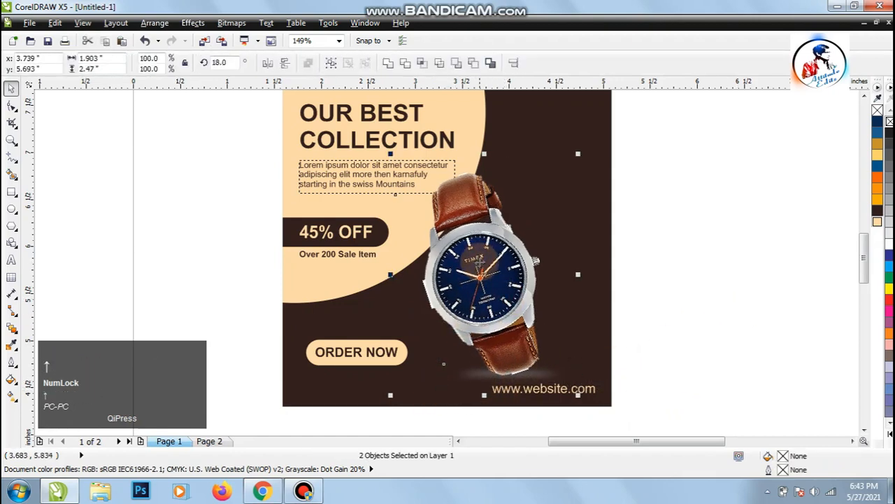
{"action": "key", "text": "Left"}
{"action": "key", "text": "Right"}
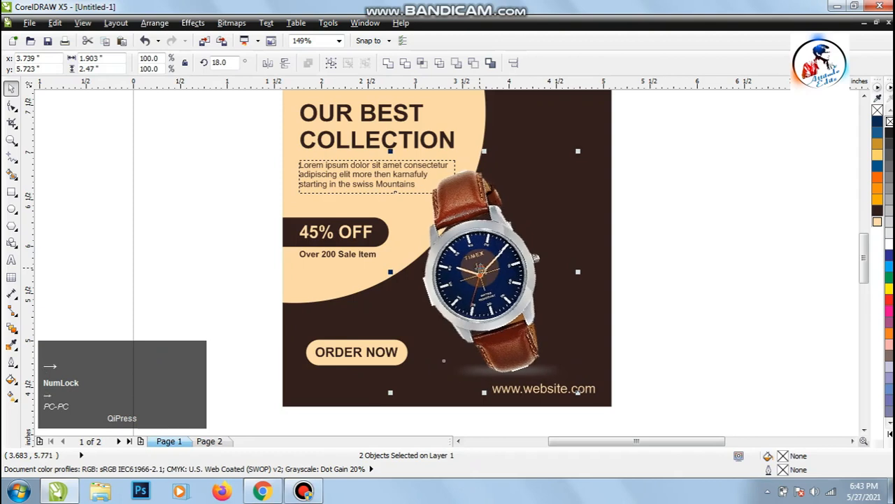
{"action": "left_click", "coordinate": [645, 333]}
{"action": "key", "text": "F4"}
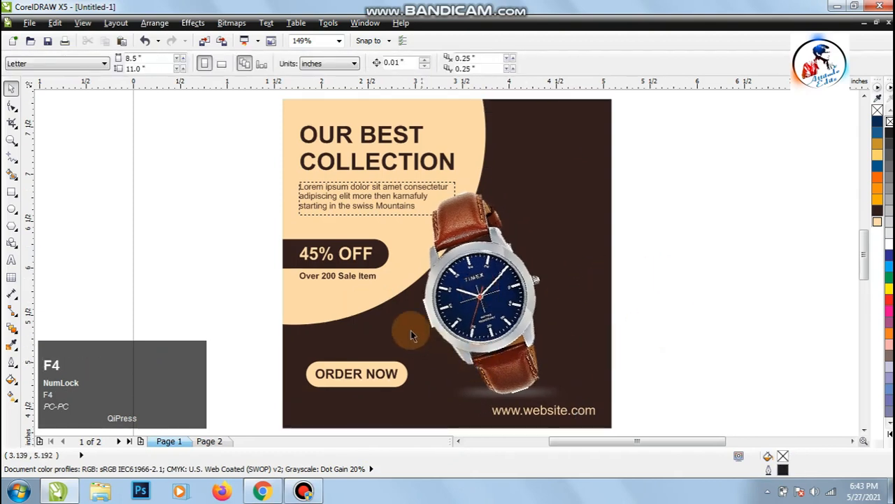
Delete the blurred ellipse beneath the watch strap.
{"action": "key", "text": "z"}
{"action": "left_click_drag", "start_coordinate": [435, 280], "coordinate": [650, 412]}
{"action": "left_click", "coordinate": [11, 87]}
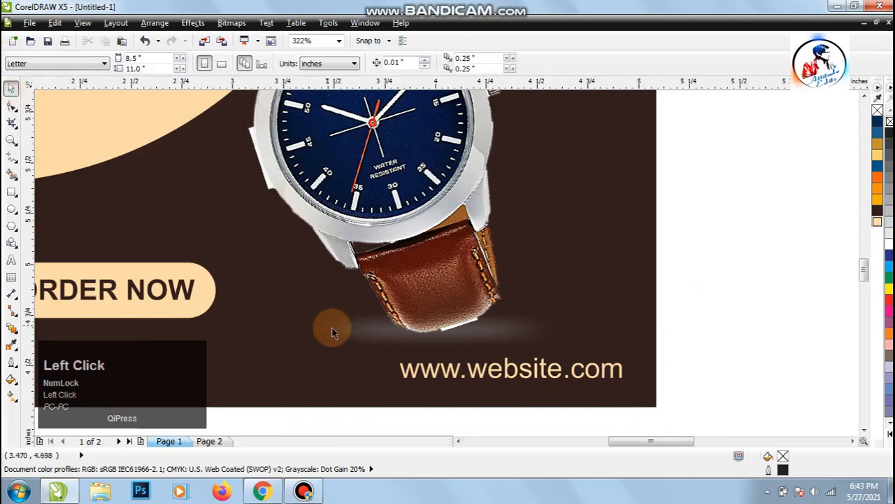
{"action": "left_click", "coordinate": [340, 333]}
{"action": "left_click_drag", "start_coordinate": [692, 200], "coordinate": [243, 358]}
{"action": "key", "text": "Delete"}
Draw a flat ellipse about 1.40 × 0.12 in across the lower end of the watch strap, filled with 80% black and without an outline.
{"action": "left_click", "coordinate": [12, 209]}
{"action": "left_click_drag", "start_coordinate": [283, 316], "coordinate": [570, 342]}
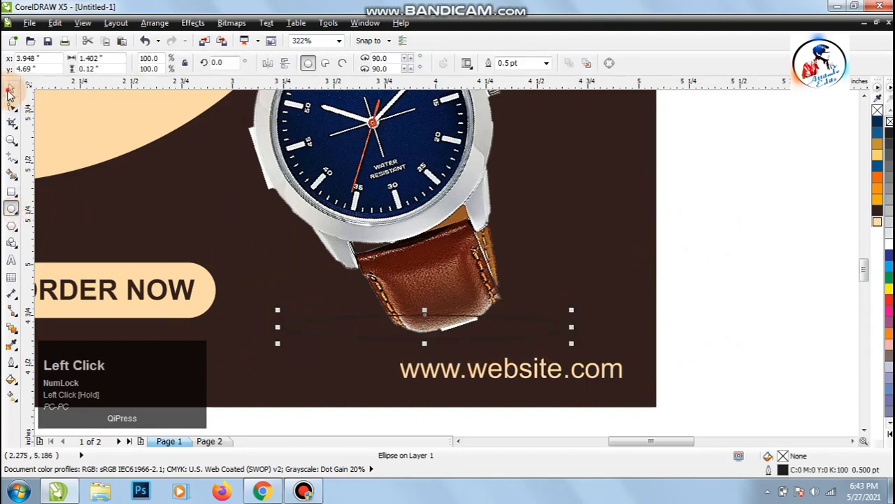
{"action": "left_click", "coordinate": [888, 169]}
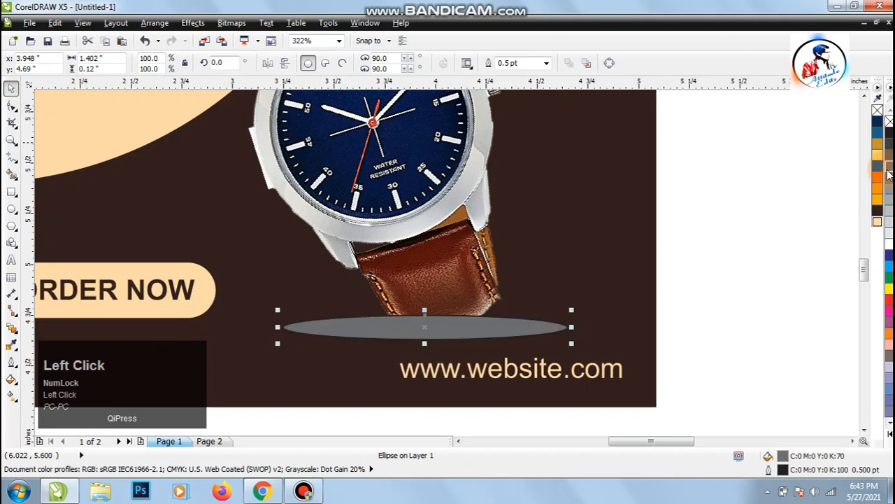
{"action": "left_click", "coordinate": [890, 160]}
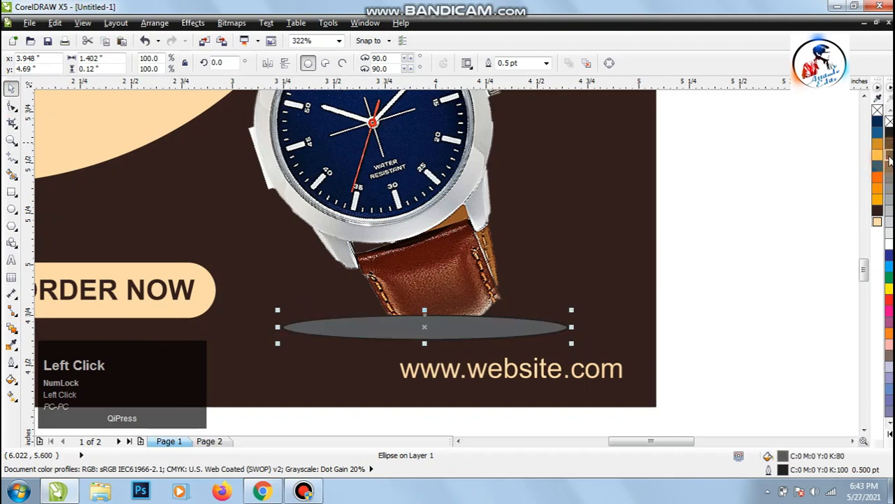
{"action": "right_click", "coordinate": [878, 110]}
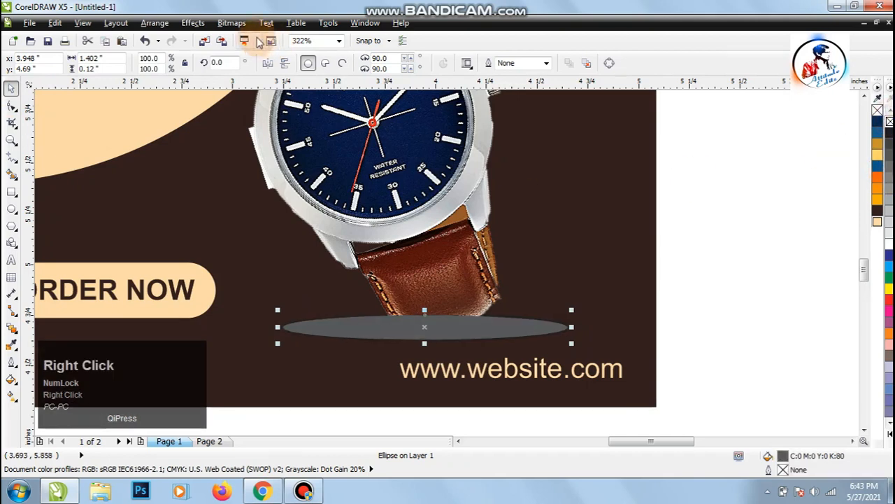
Convert the grey ellipse to a 300 dpi CMYK bitmap with anti-aliasing and a transparent background.
{"action": "left_click", "coordinate": [231, 22]}
{"action": "left_click", "coordinate": [240, 38]}
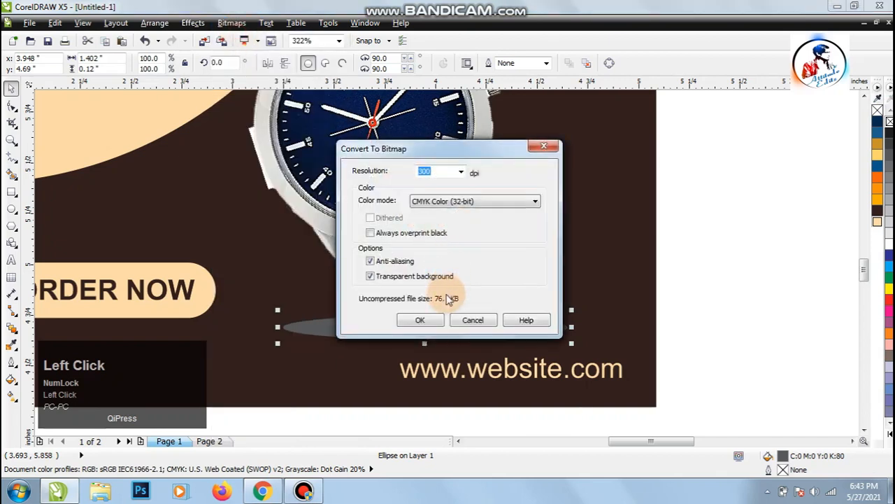
{"action": "left_click", "coordinate": [420, 319]}
Apply a Gaussian Blur with a 35-pixel radius to the ellipse bitmap and flatten it to about 0.26 in high.
{"action": "left_click", "coordinate": [232, 22]}
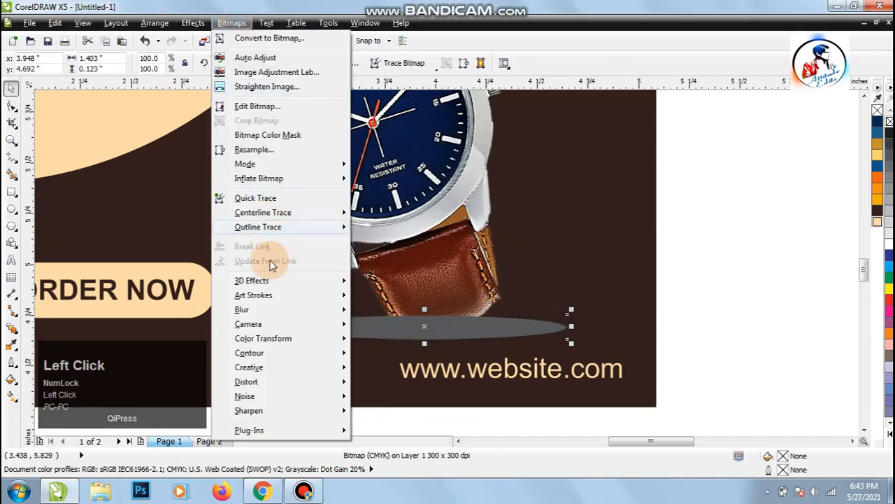
{"action": "mouse_move", "coordinate": [275, 316]}
{"action": "left_click", "coordinate": [391, 326]}
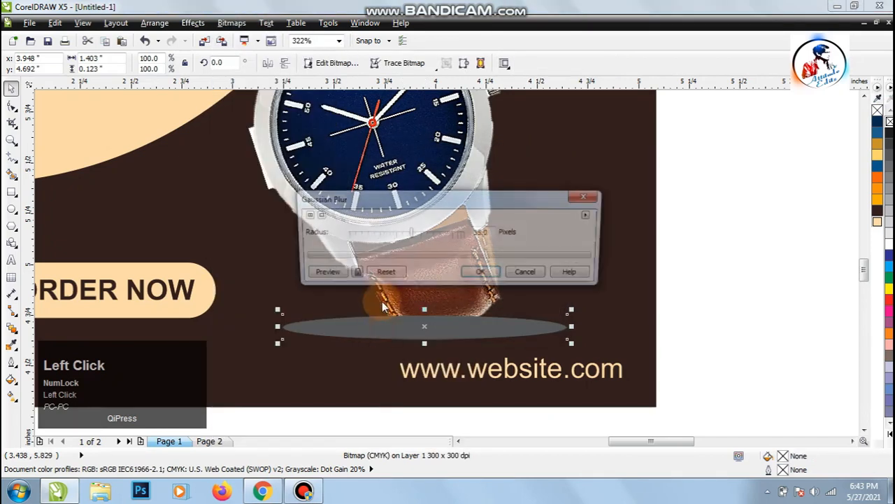
{"action": "left_click", "coordinate": [320, 275]}
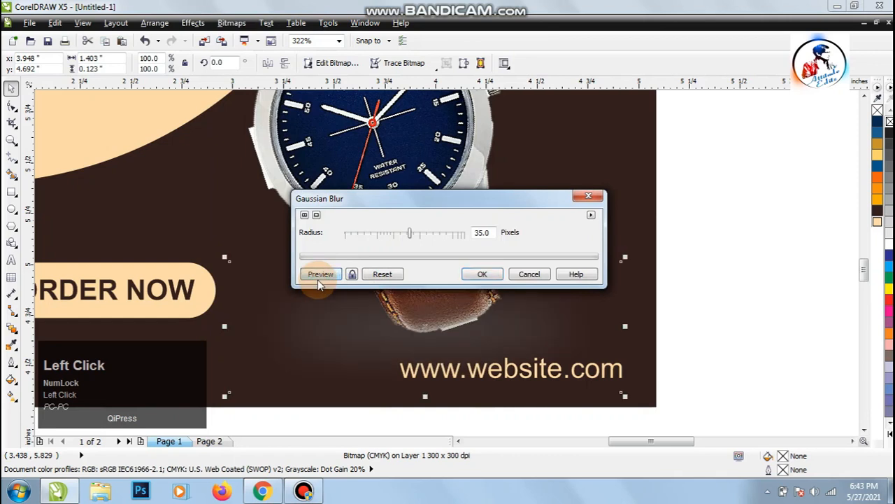
{"action": "left_click", "coordinate": [483, 274]}
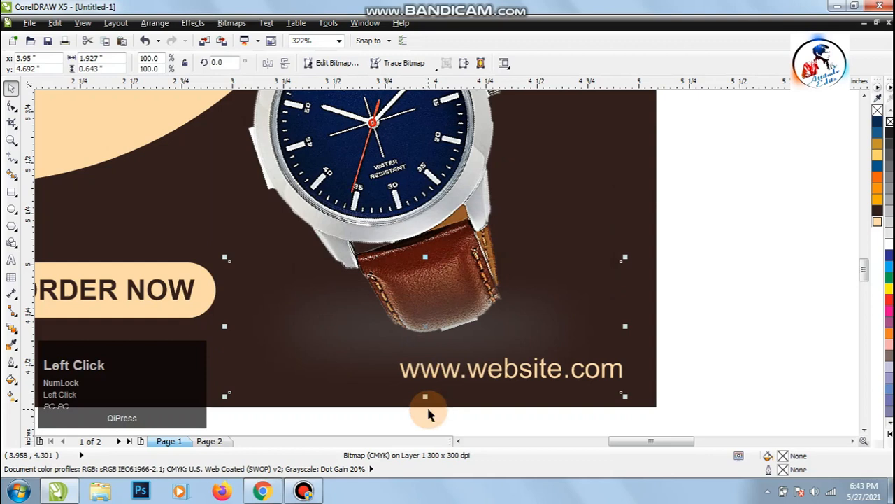
{"action": "left_click_drag", "start_coordinate": [426, 394], "coordinate": [464, 353]}
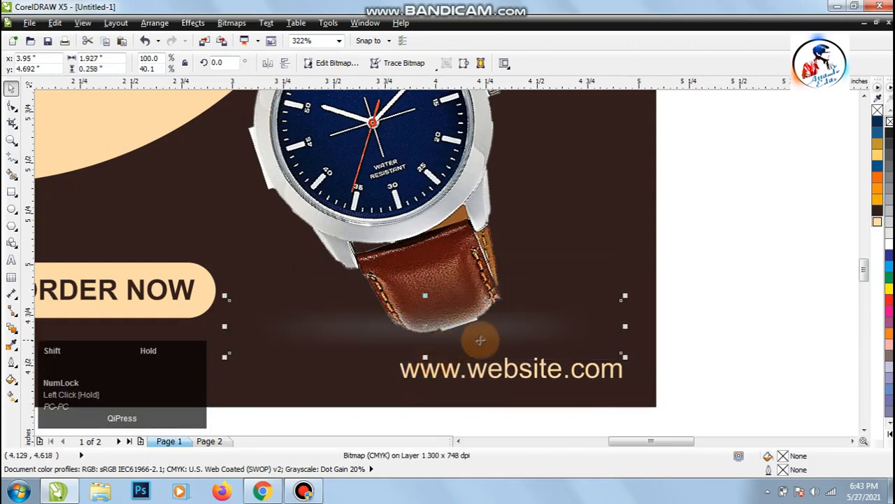
Resize the blurred glow beneath the watch strap to about 1.65 × 0.12 in.
{"action": "left_click_drag", "start_coordinate": [626, 327], "coordinate": [596, 324]}
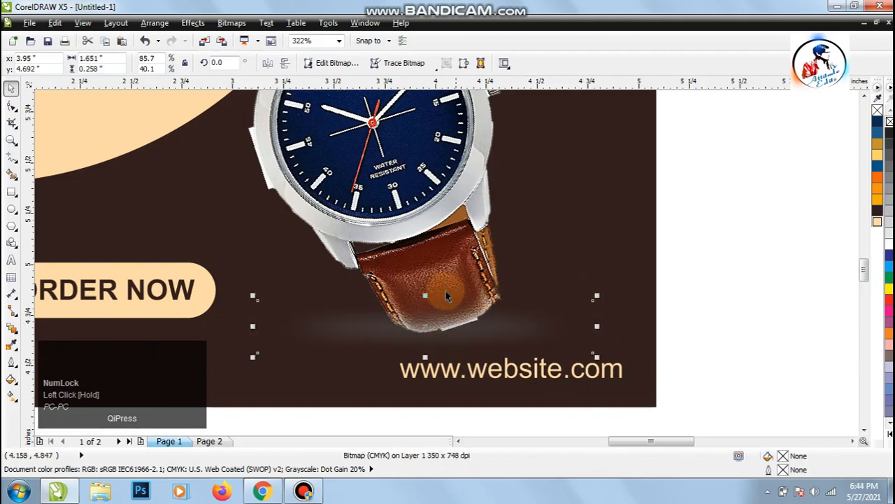
{"action": "left_click_drag", "start_coordinate": [425, 299], "coordinate": [440, 319]}
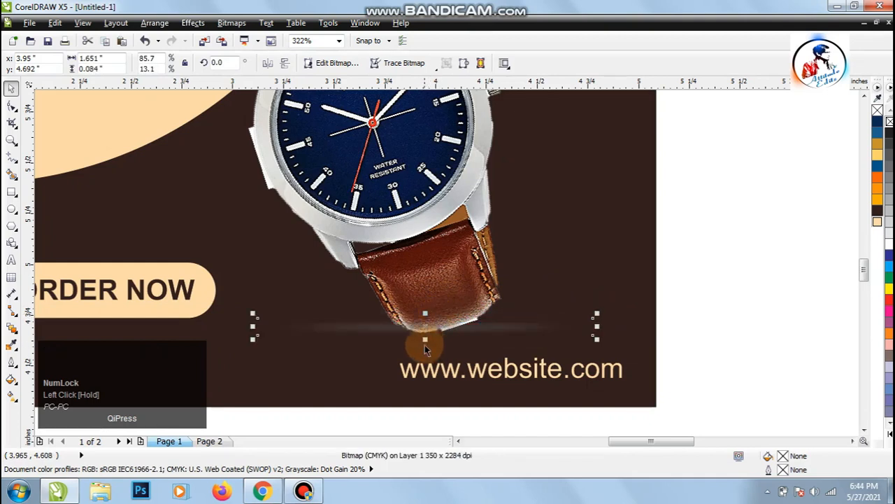
{"action": "mouse_move", "coordinate": [425, 340]}
{"action": "left_mouse_down"}
{"action": "mouse_move", "coordinate": [434, 338]}
{"action": "mouse_move", "coordinate": [427, 348]}
{"action": "left_mouse_up"}
Bring the watch image to the front of the page, above the glow.
{"action": "left_click", "coordinate": [435, 254]}
{"action": "right_click", "coordinate": [420, 260]}
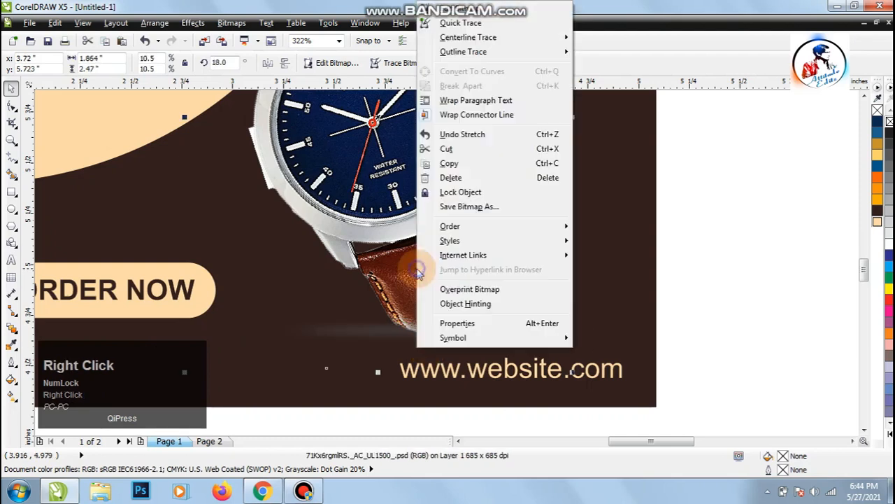
{"action": "mouse_move", "coordinate": [480, 226]}
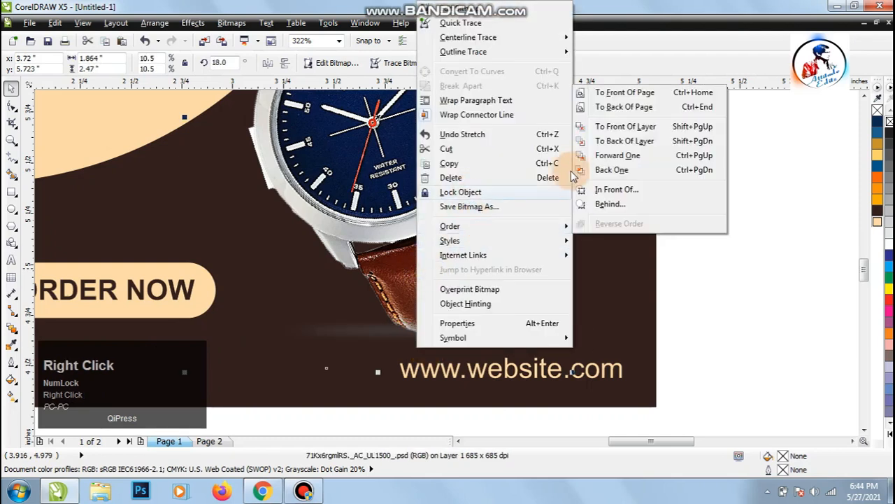
{"action": "left_click", "coordinate": [610, 98]}
{"action": "key", "text": "F4"}
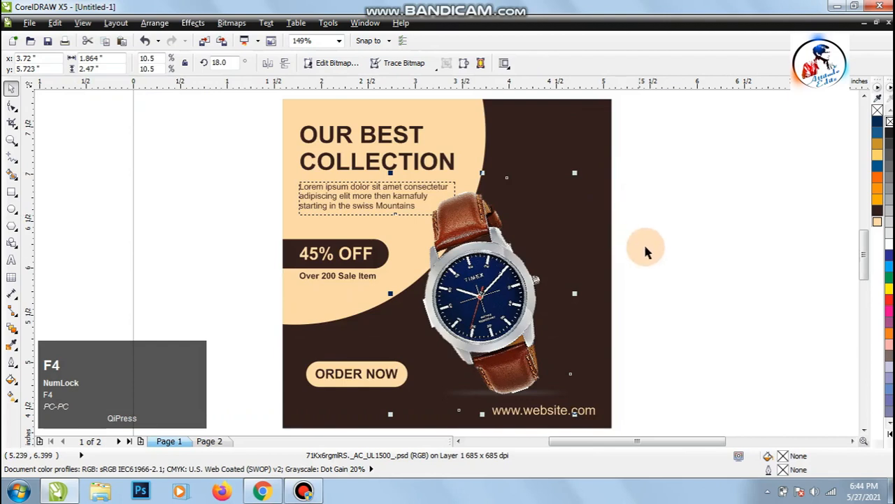
Nudge the glow bitmap right to X 4.01 in so that it sits under the strap's tip.
{"action": "left_click_drag", "start_coordinate": [661, 366], "coordinate": [399, 409]}
{"action": "key", "text": "Right"}
{"action": "key", "text": "Right"}
{"action": "key", "text": "Right"}
{"action": "key", "text": "Right"}
{"action": "key", "text": "Right"}
{"action": "key", "text": "Right"}
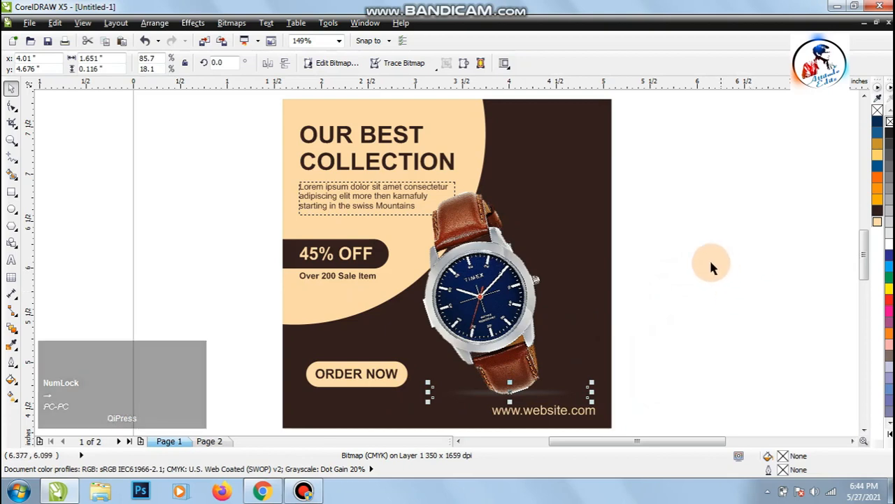
{"action": "left_click", "coordinate": [644, 277]}
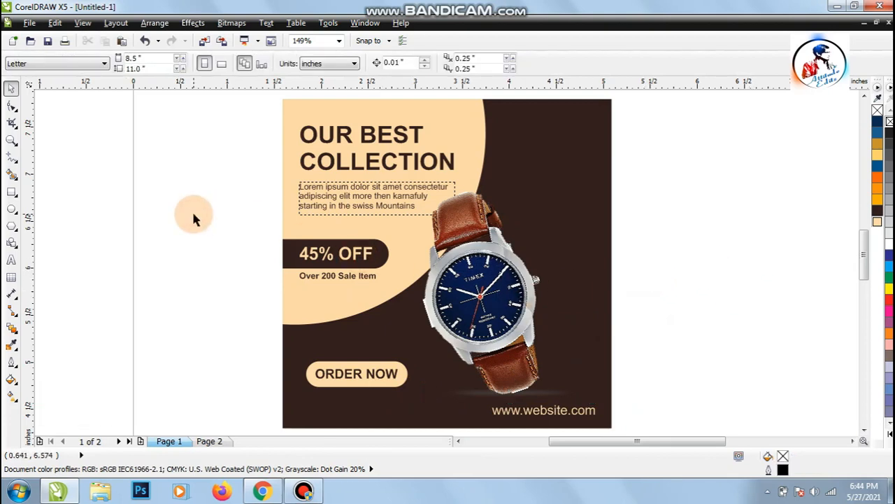
{"action": "left_click", "coordinate": [116, 244]}
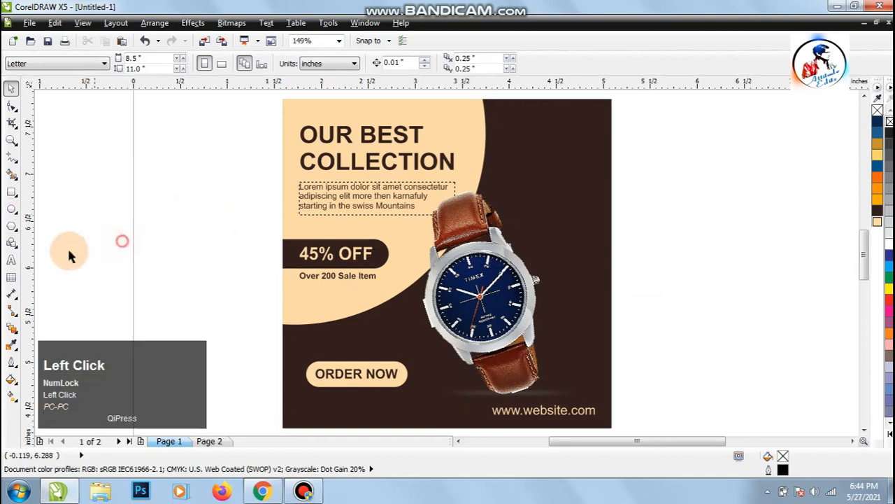
Draw a circle about 0.34 in across on the empty area beside the poster, filled beige #FDDBAB and without an outline.
{"action": "left_click", "coordinate": [9, 216]}
{"action": "left_click_drag", "start_coordinate": [155, 215], "coordinate": [196, 257]}
{"action": "left_click", "coordinate": [12, 88]}
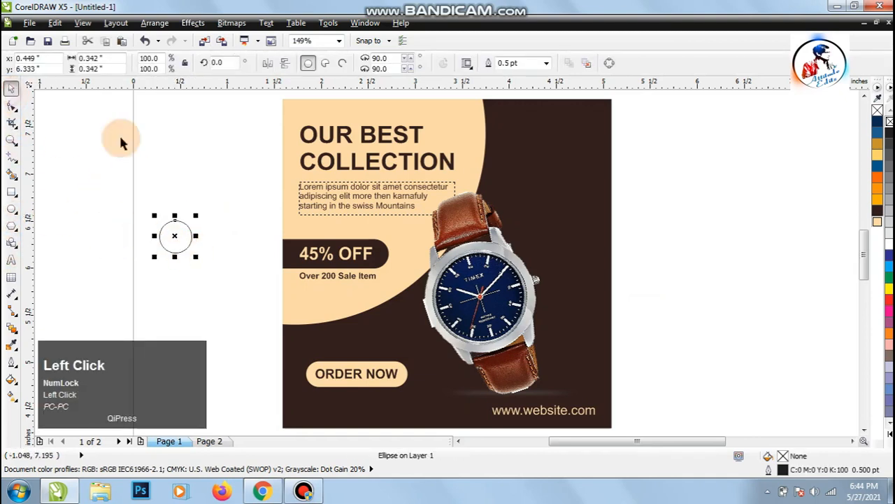
{"action": "left_click", "coordinate": [878, 221]}
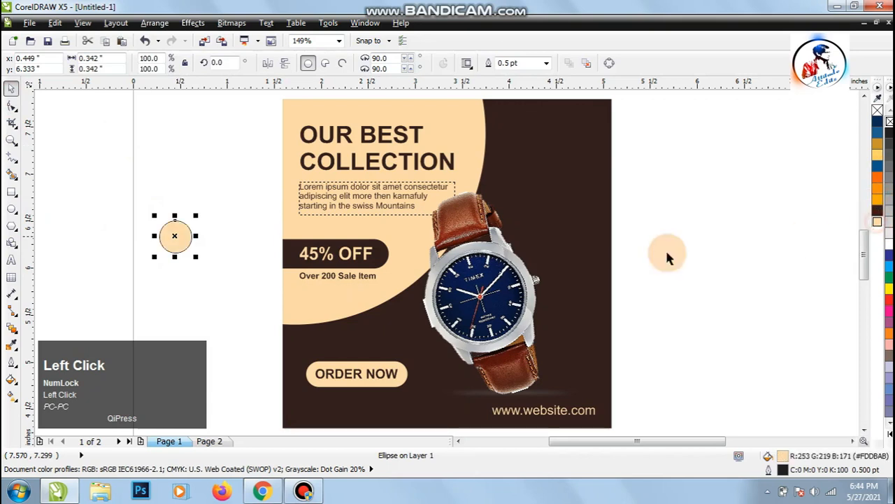
{"action": "left_click", "coordinate": [546, 63]}
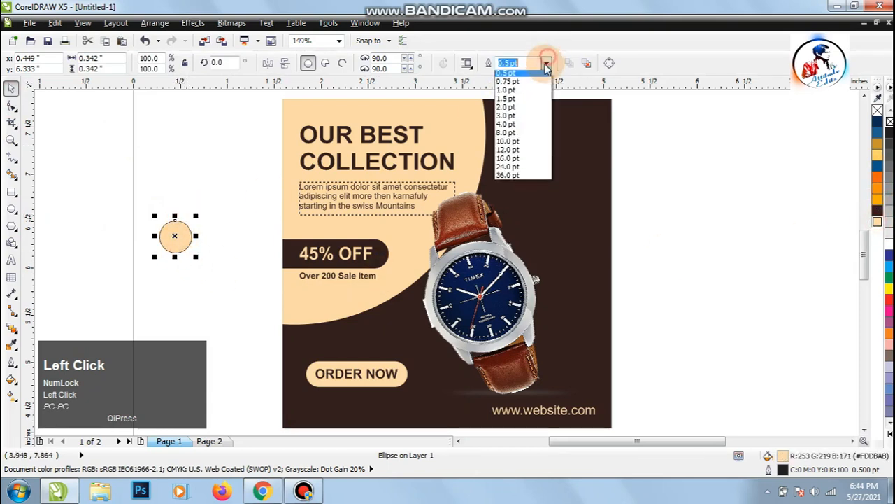
{"action": "left_click", "coordinate": [523, 64]}
{"action": "left_click_drag", "start_coordinate": [175, 235], "coordinate": [207, 246]}
{"action": "left_click", "coordinate": [207, 245]}
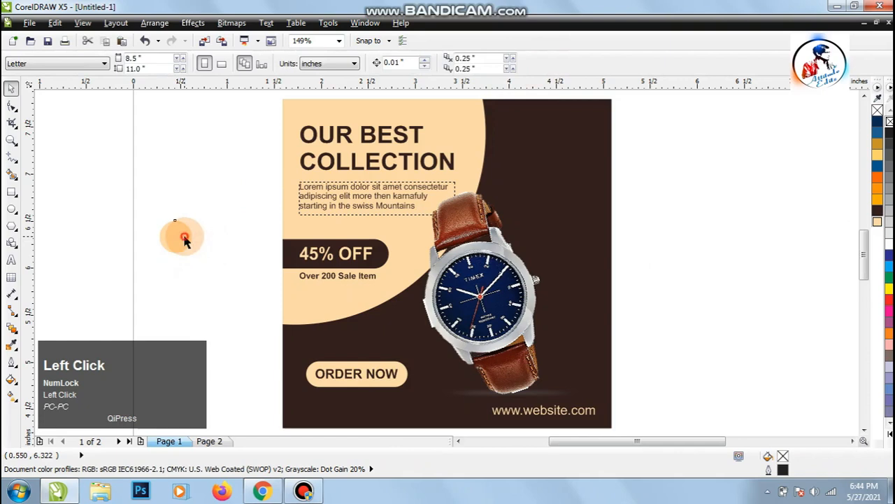
Duplicate the beige circle concentrically at 70.7% (about 0.24 in) and fill the copy with dark brown #321E1D.
{"action": "left_click", "coordinate": [184, 237]}
{"action": "left_click_drag", "start_coordinate": [196, 218], "coordinate": [189, 224]}
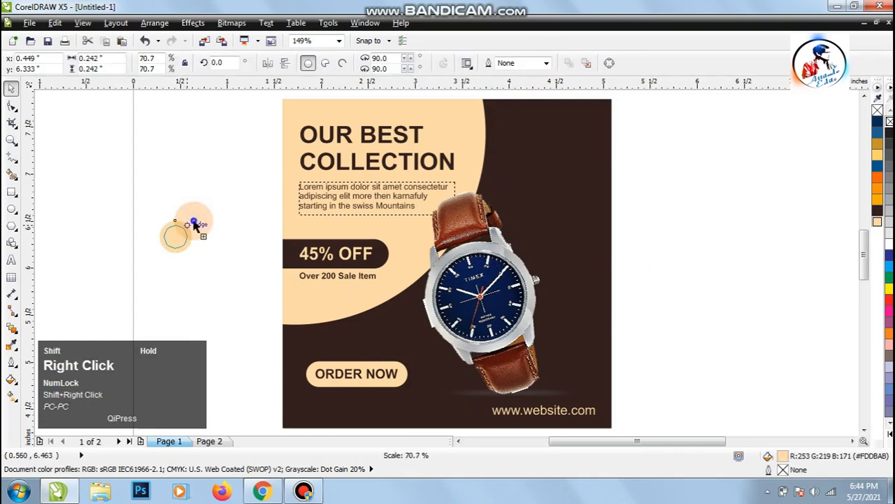
{"action": "left_click", "coordinate": [883, 221]}
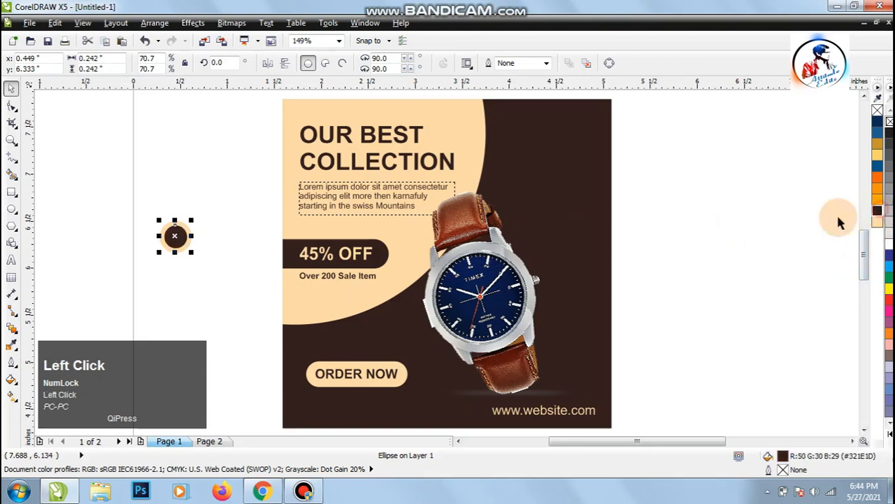
Duplicate the dark brown circle concentrically at about 0.14 in across and fill the copy with the poster's beige.
{"action": "key", "text": "z"}
{"action": "left_click", "coordinate": [214, 264]}
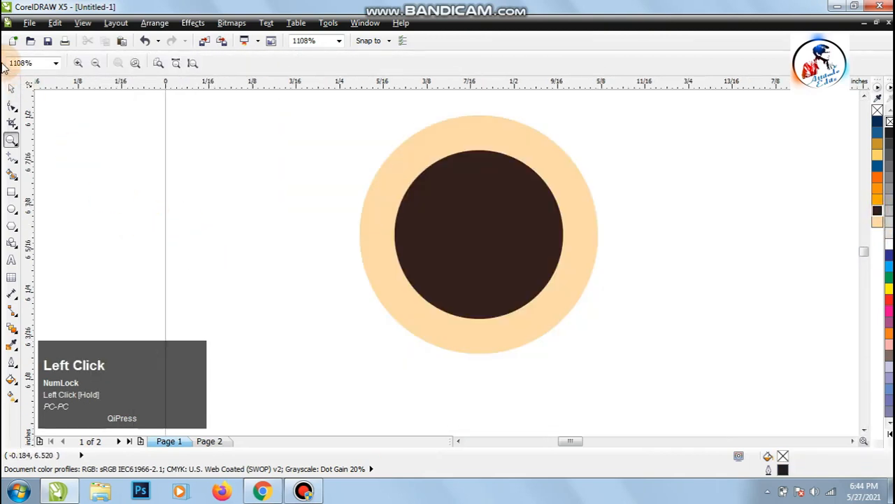
{"action": "left_click", "coordinate": [11, 88]}
{"action": "left_click", "coordinate": [468, 233]}
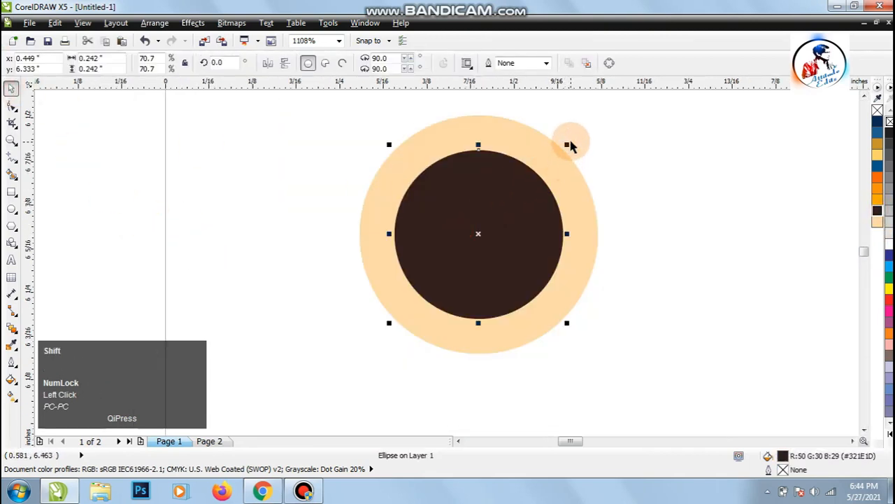
{"action": "left_click_drag", "start_coordinate": [570, 145], "coordinate": [559, 182]}
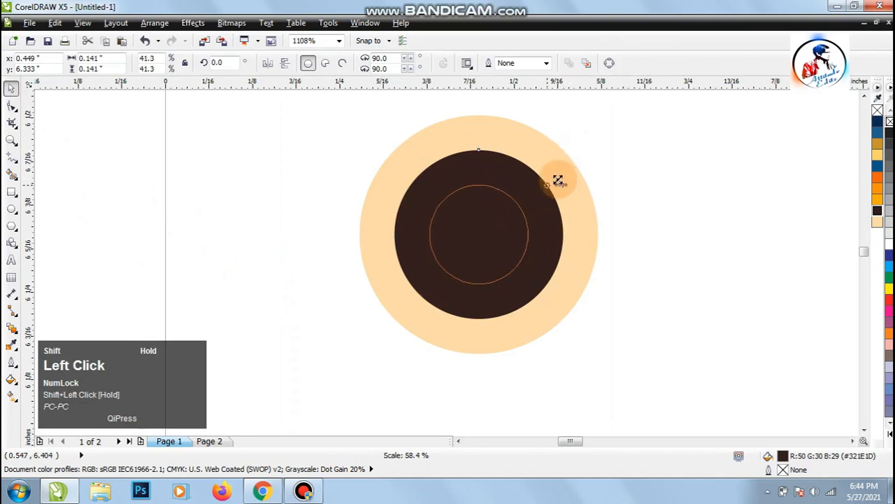
{"action": "right_click", "coordinate": [559, 182]}
{"action": "left_click", "coordinate": [876, 222]}
{"action": "left_click", "coordinate": [700, 216]}
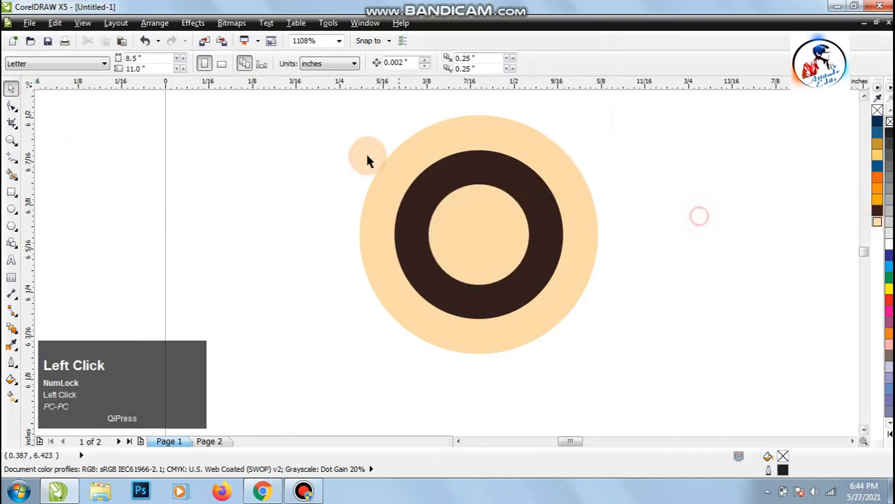
Group the three concentric circles and move the emblem about 0.32 in to the left.
{"action": "left_click_drag", "start_coordinate": [354, 160], "coordinate": [664, 372]}
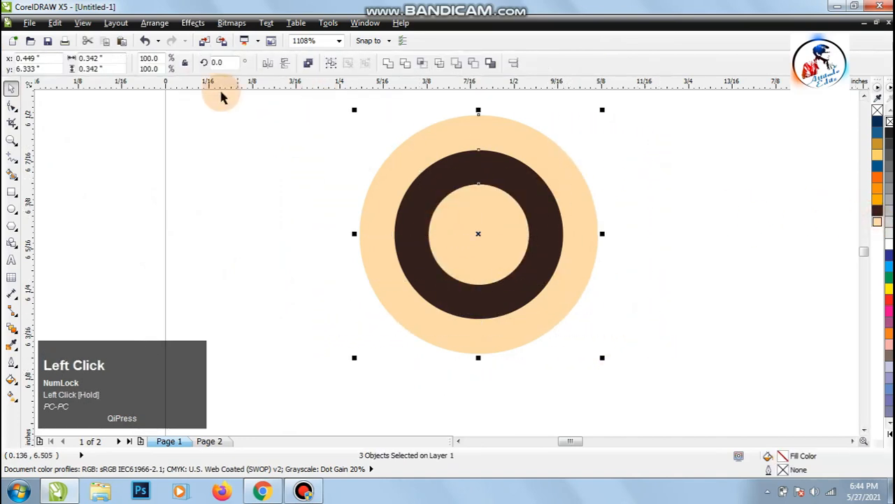
{"action": "left_click", "coordinate": [168, 25]}
{"action": "left_click", "coordinate": [200, 105]}
{"action": "left_click_drag", "start_coordinate": [486, 229], "coordinate": [256, 235]}
{"action": "left_click", "coordinate": [443, 286]}
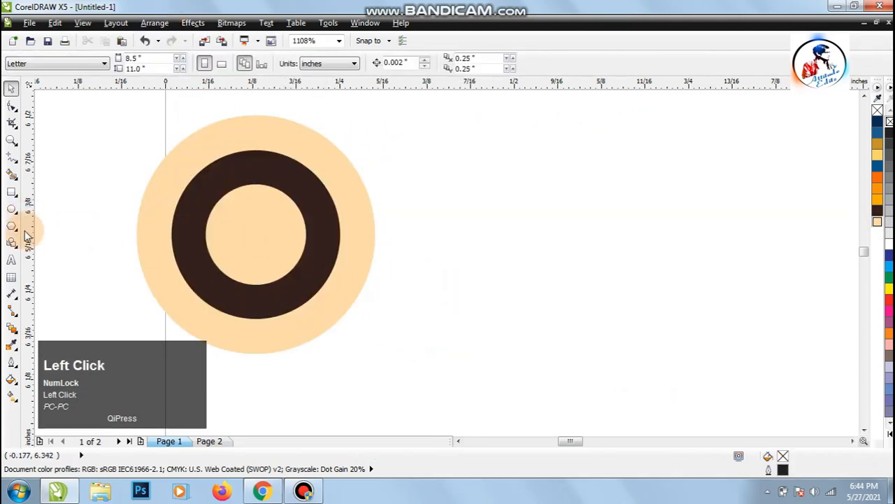
Add the two-line Arial text "COMPANY" / "LOGO" at 5 pt beside the circle emblem.
{"action": "left_click", "coordinate": [11, 260]}
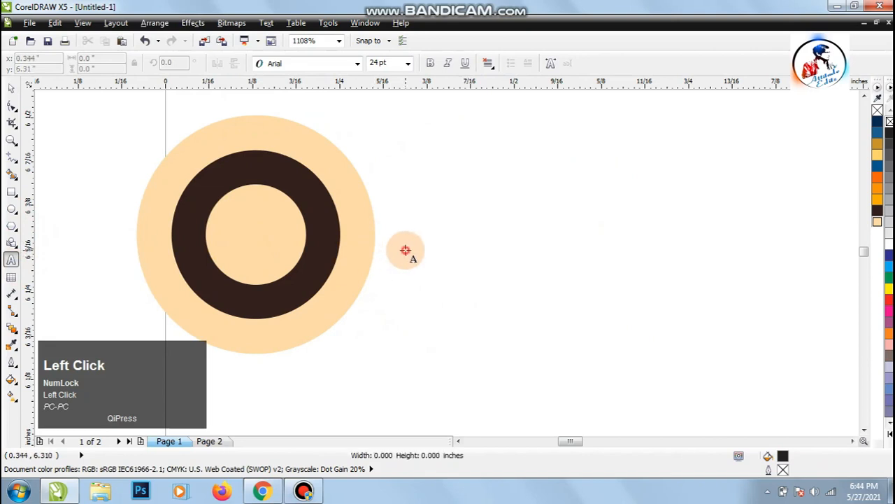
{"action": "left_click", "coordinate": [360, 63]}
{"action": "key", "text": "ctrl+a"}
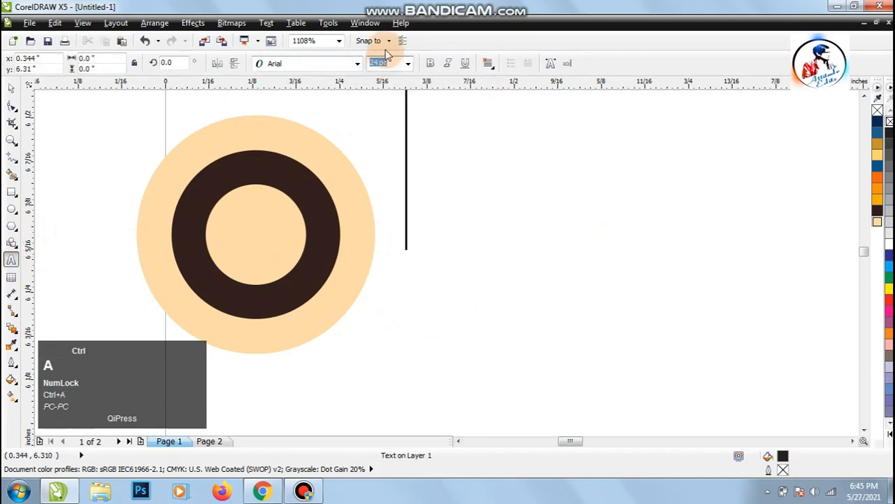
{"action": "type", "text": "5"}
{"action": "key", "text": "Return"}
{"action": "type", "text": "Co"}
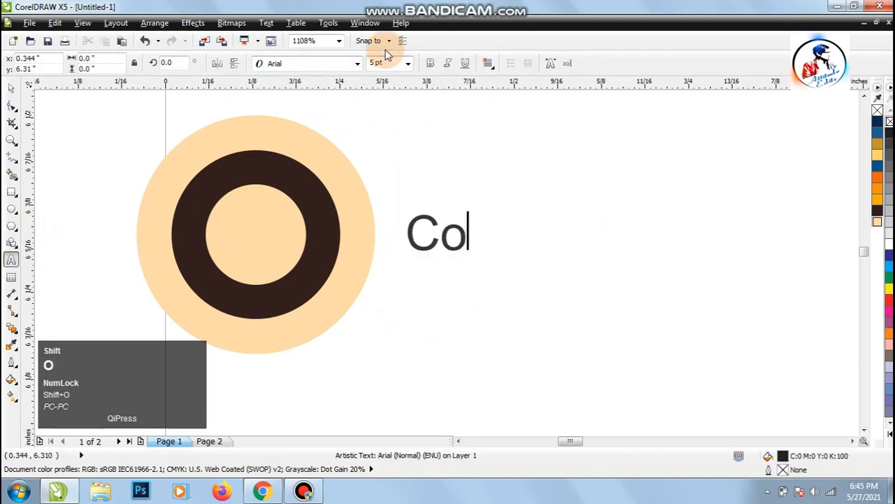
{"action": "type", "text": "mp"}
{"action": "key", "text": "BackSpace"}
{"action": "key", "text": "BackSpace"}
{"action": "key", "text": "BackSpace"}
{"action": "type", "text": "O"}
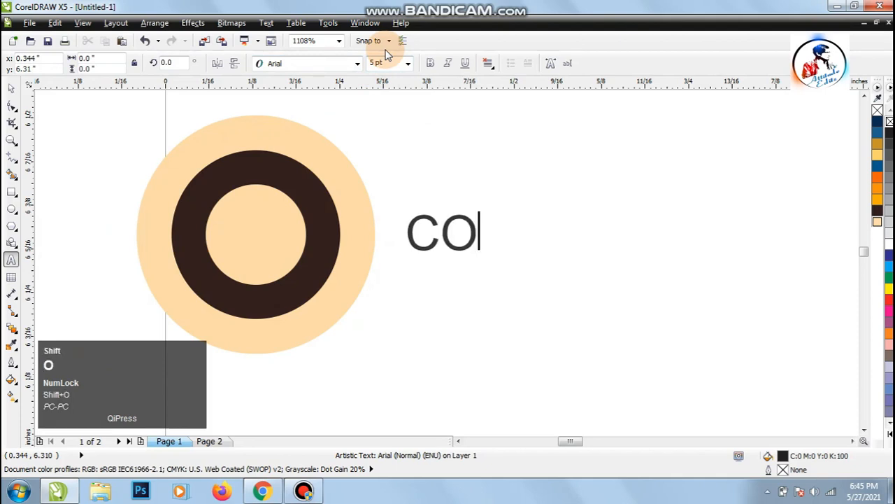
{"action": "type", "text": "MPANY "}
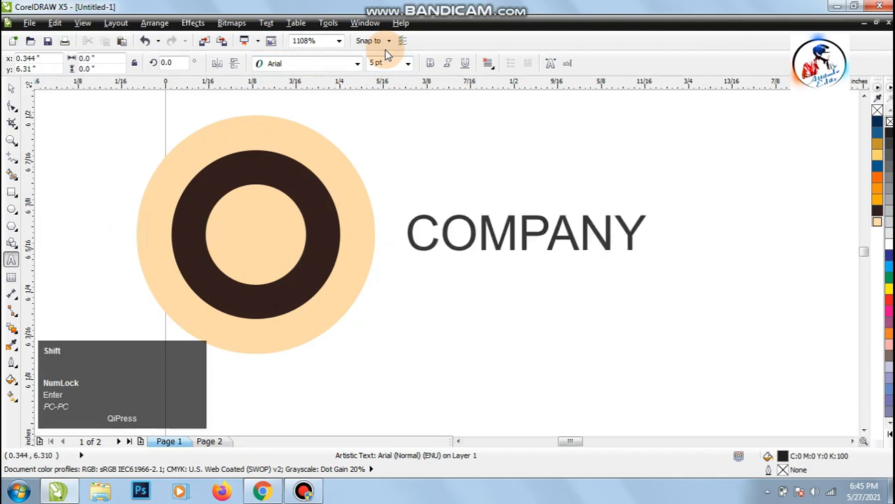
{"action": "type", "text": "LOG"}
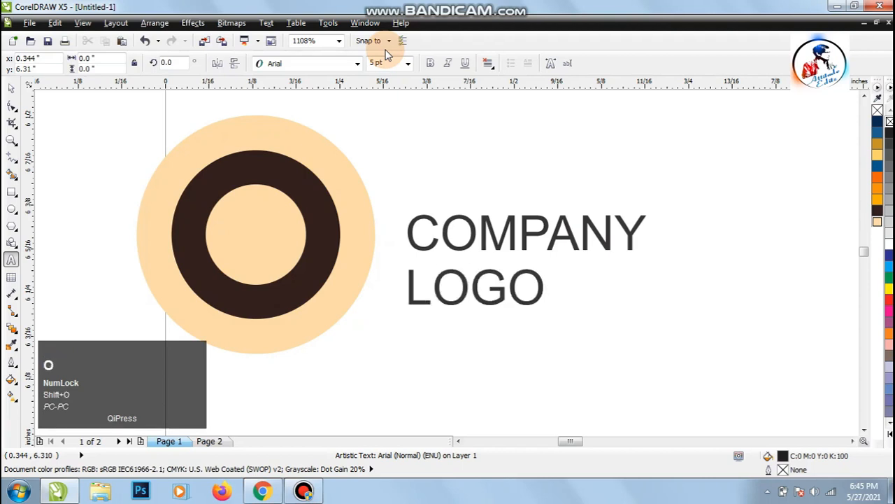
{"action": "type", "text": "O"}
Make the word "LOGO" bold and set its size to 10 pt.
{"action": "left_click_drag", "start_coordinate": [410, 258], "coordinate": [524, 256]}
{"action": "left_click", "coordinate": [430, 63]}
{"action": "left_click", "coordinate": [383, 63]}
{"action": "key", "text": "ctrl+a"}
{"action": "type", "text": "10"}
{"action": "key", "text": "Return"}
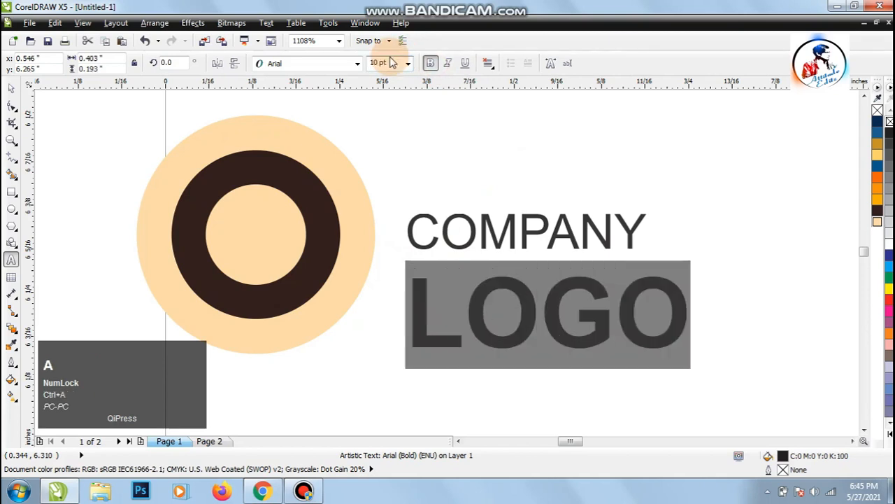
Set the word "COMPANY" to 6 pt.
{"action": "left_click_drag", "start_coordinate": [406, 241], "coordinate": [645, 238]}
{"action": "left_click", "coordinate": [388, 64]}
{"action": "key", "text": "ctrl+a"}
{"action": "type", "text": "6"}
{"action": "key", "text": "Return"}
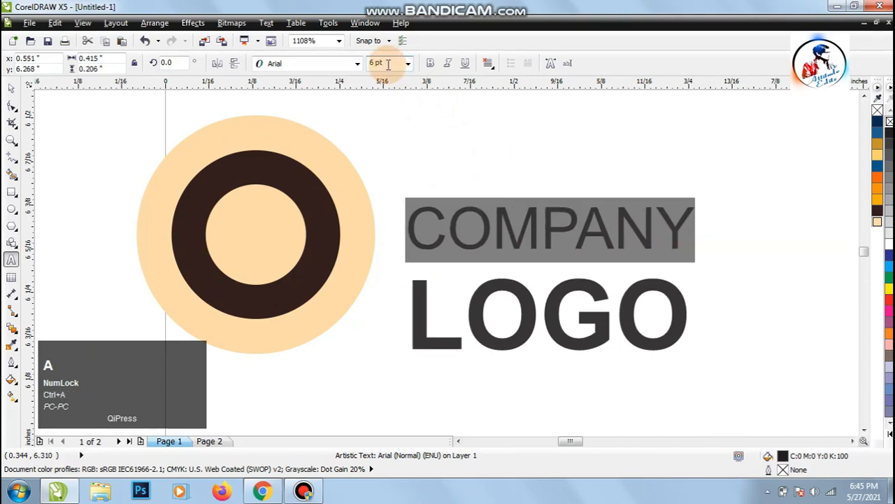
{"action": "left_click", "coordinate": [13, 85]}
Align the logo text vertically with the centre of the circle emblem.
{"action": "key", "text": "z"}
{"action": "right_click", "coordinate": [343, 188]}
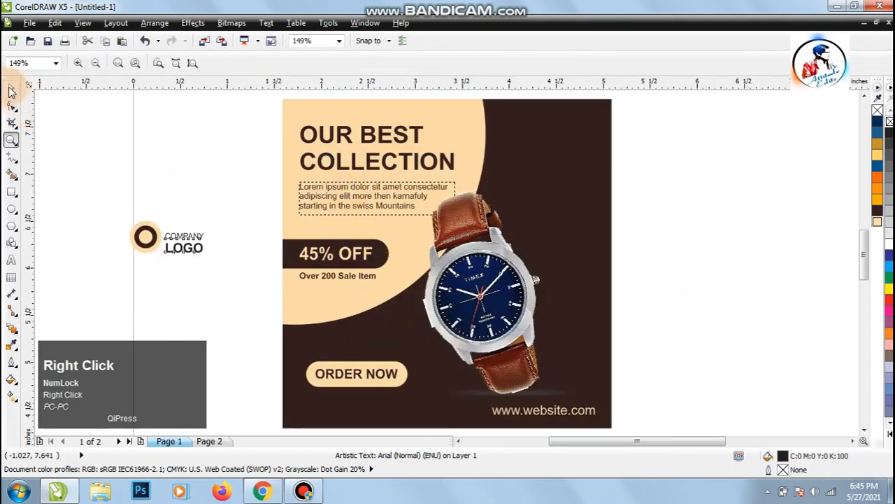
{"action": "left_click", "coordinate": [13, 87]}
{"action": "left_click", "coordinate": [93, 170]}
{"action": "left_click", "coordinate": [186, 245]}
{"action": "left_click", "coordinate": [145, 226], "text": "shift"}
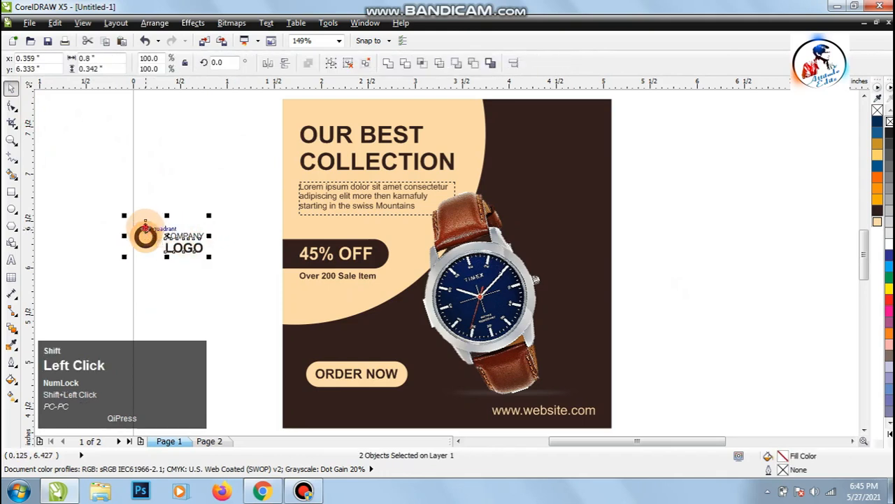
{"action": "key", "text": "e"}
Move the emblem and logo text into the poster's upper-right corner and fill the text with the poster's beige.
{"action": "left_click_drag", "start_coordinate": [103, 198], "coordinate": [221, 260]}
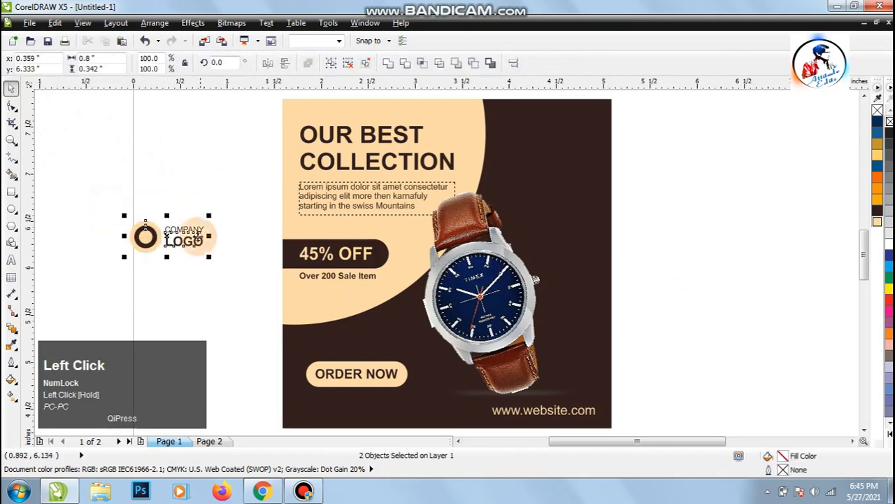
{"action": "left_click_drag", "start_coordinate": [181, 228], "coordinate": [570, 118]}
{"action": "key", "text": "z"}
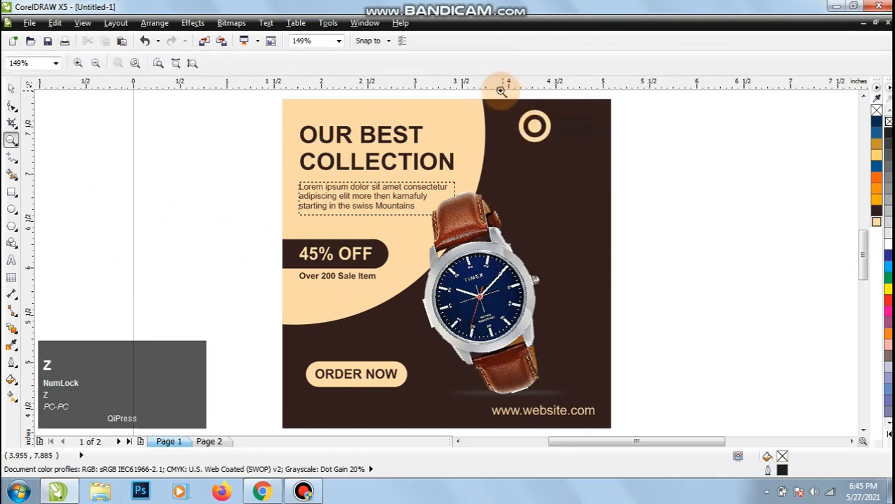
{"action": "left_click_drag", "start_coordinate": [498, 91], "coordinate": [630, 174]}
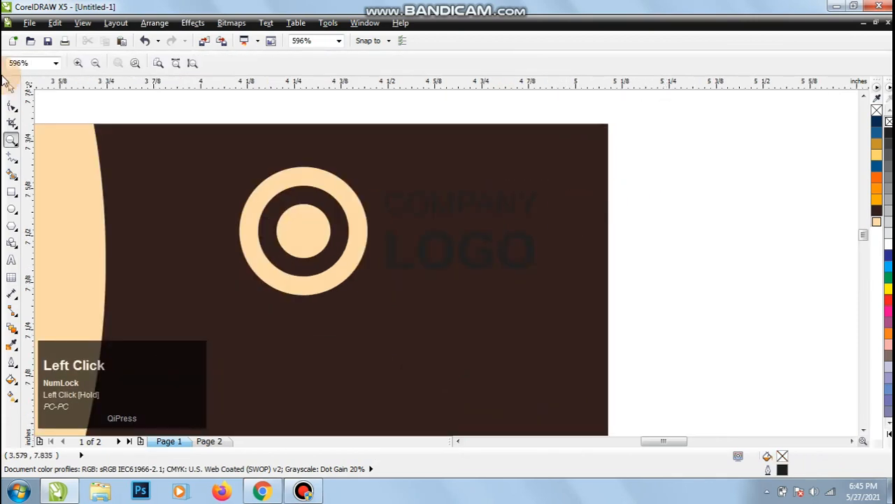
{"action": "left_click", "coordinate": [12, 90]}
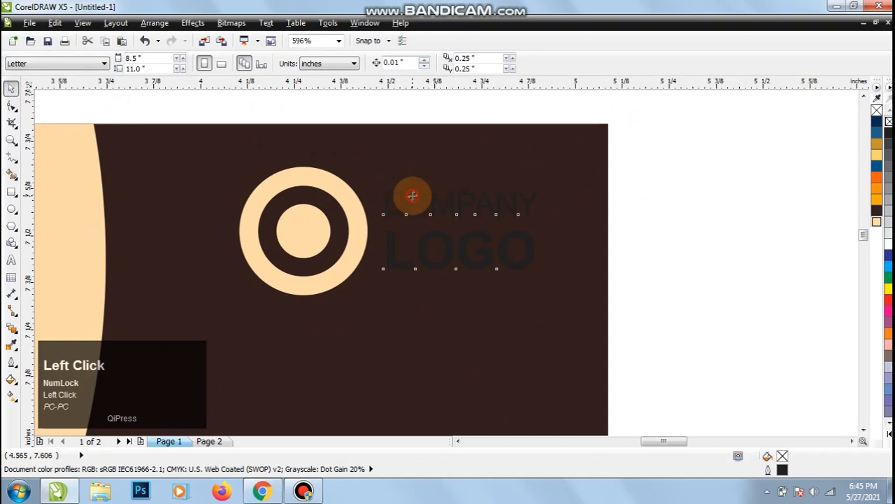
{"action": "left_click", "coordinate": [876, 222]}
{"action": "left_click", "coordinate": [837, 225]}
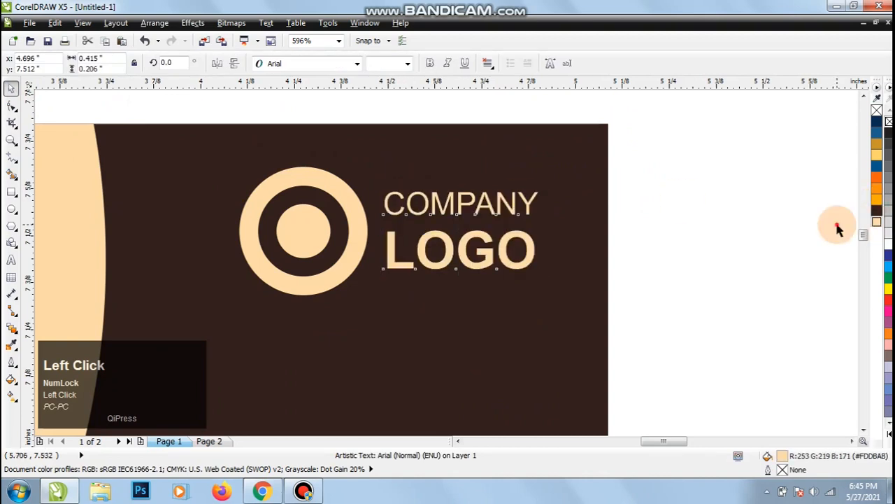
Scale the circle emblem down to about 0.17 in around its centre and move it closer to the logo text.
{"action": "left_click", "coordinate": [351, 228]}
{"action": "left_click_drag", "start_coordinate": [371, 161], "coordinate": [355, 194], "text": "shift"}
{"action": "left_click", "coordinate": [398, 216], "text": "shift"}
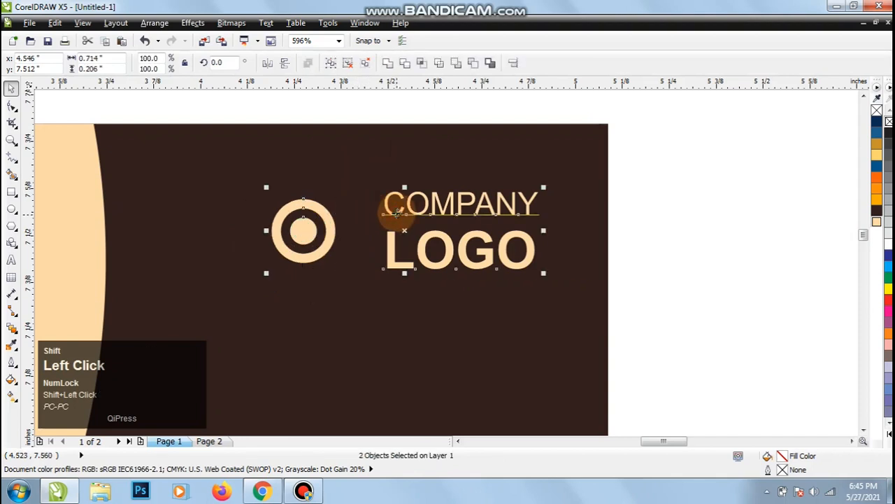
{"action": "left_click", "coordinate": [699, 236]}
{"action": "left_click_drag", "start_coordinate": [285, 235], "coordinate": [331, 226], "text": "shift"}
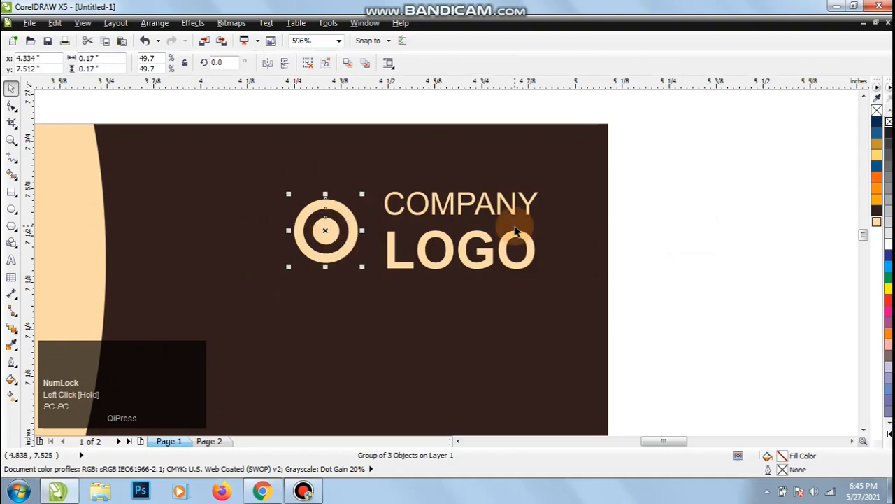
Show the whole poster with nothing selected and preview it full screen.
{"action": "key", "text": "F4"}
{"action": "left_click", "coordinate": [700, 245]}
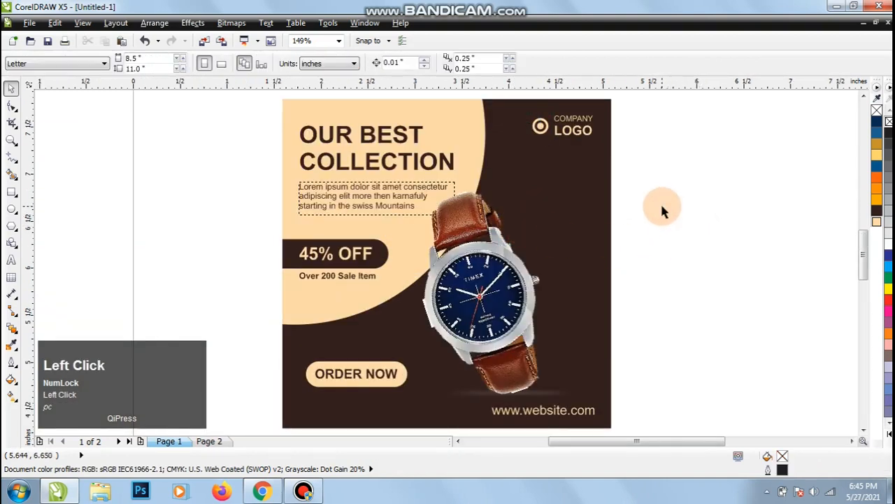
{"action": "key", "text": "F9"}
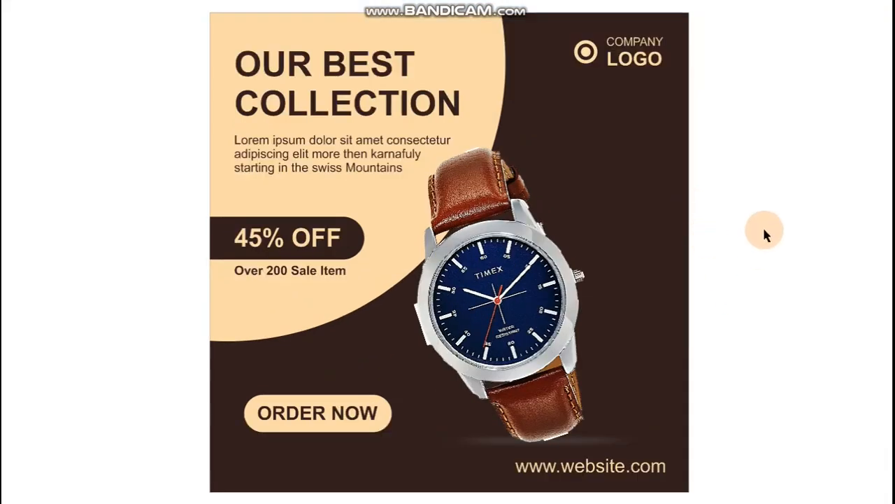